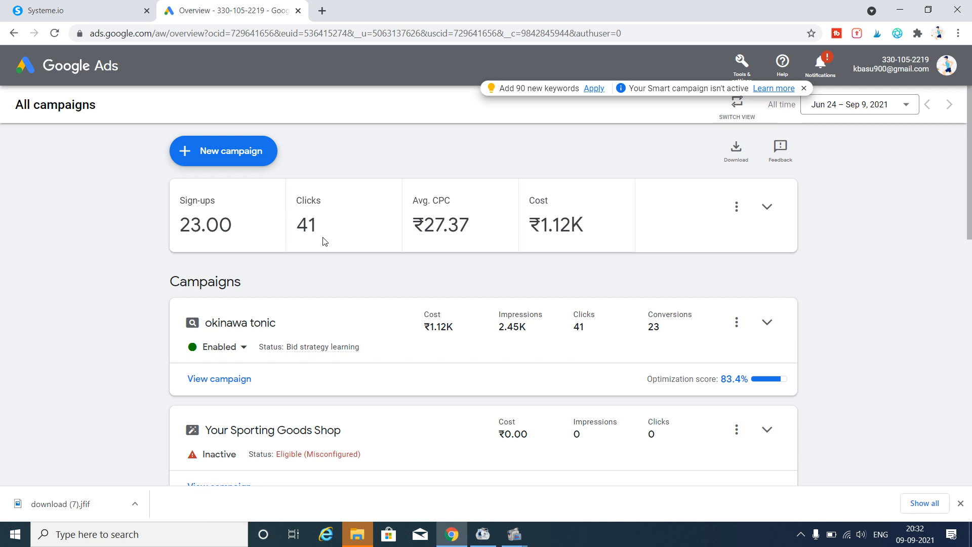
- Start a new campaign with the Website traffic goal and the Search campaign type
left_click(260, 141)
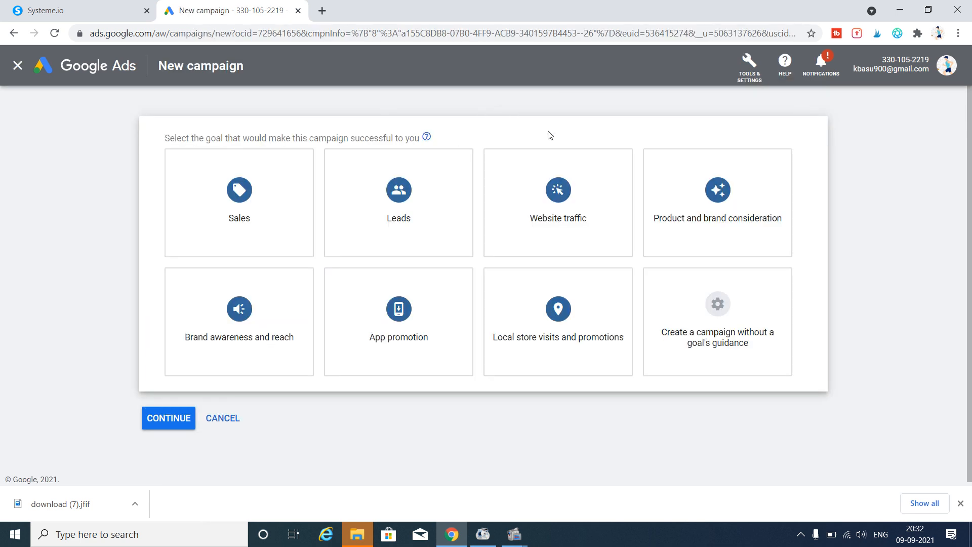
left_click(577, 205)
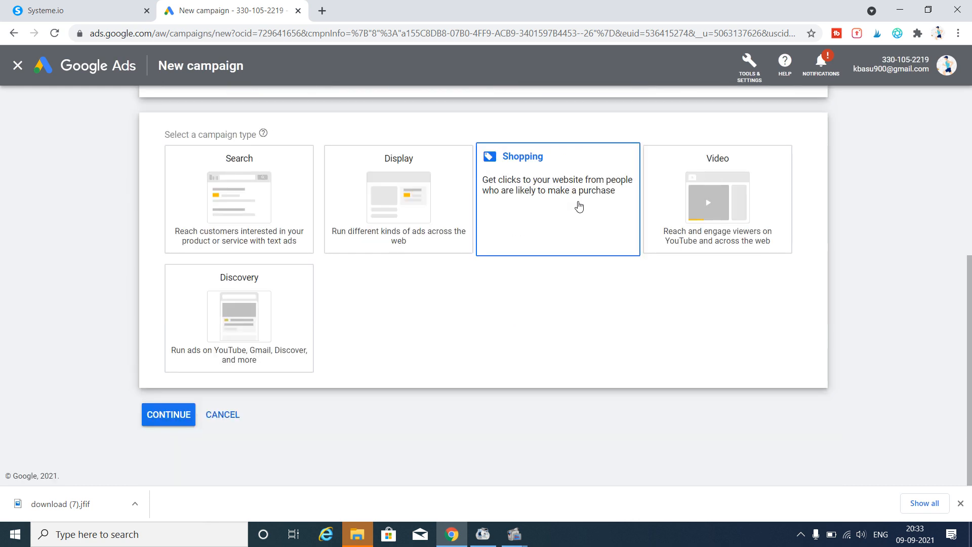
mouse_move(212, 204)
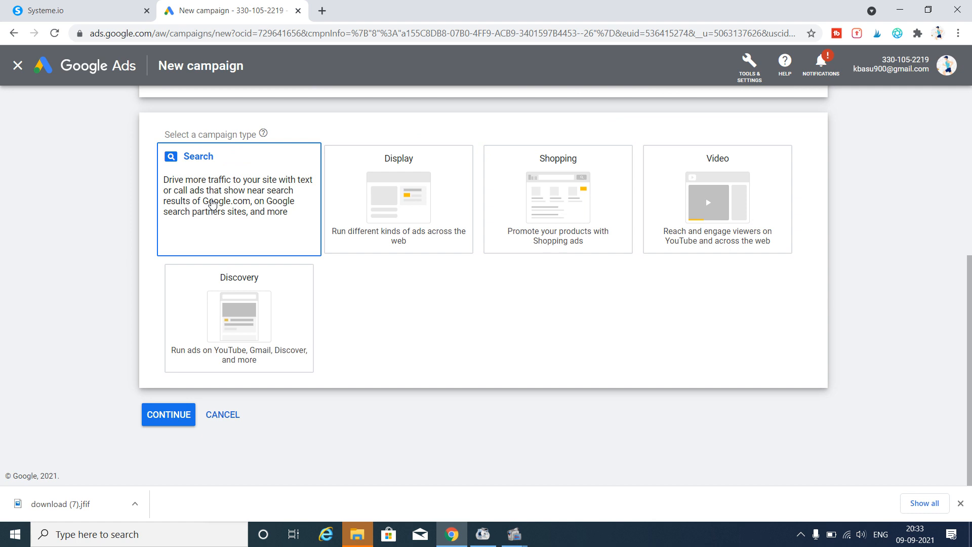
left_click(212, 204)
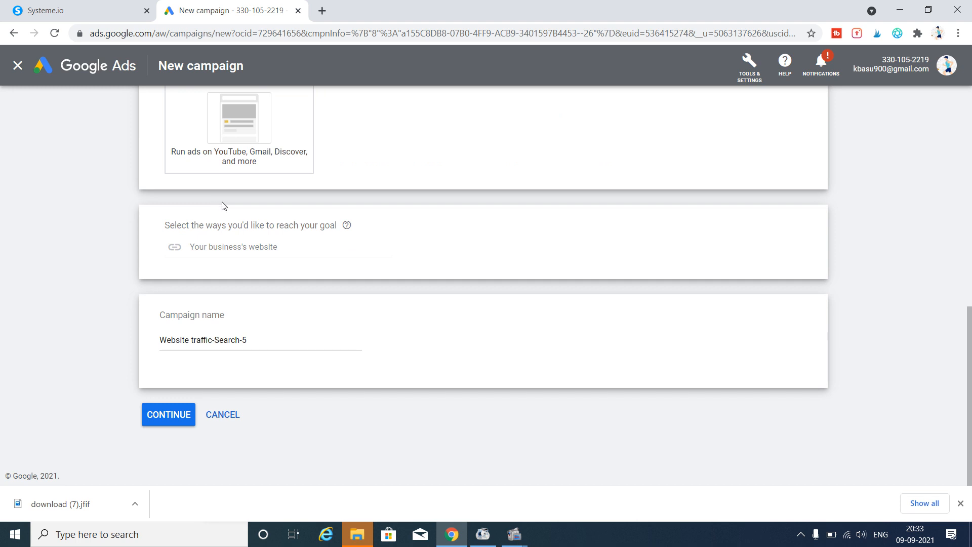
left_click(261, 246)
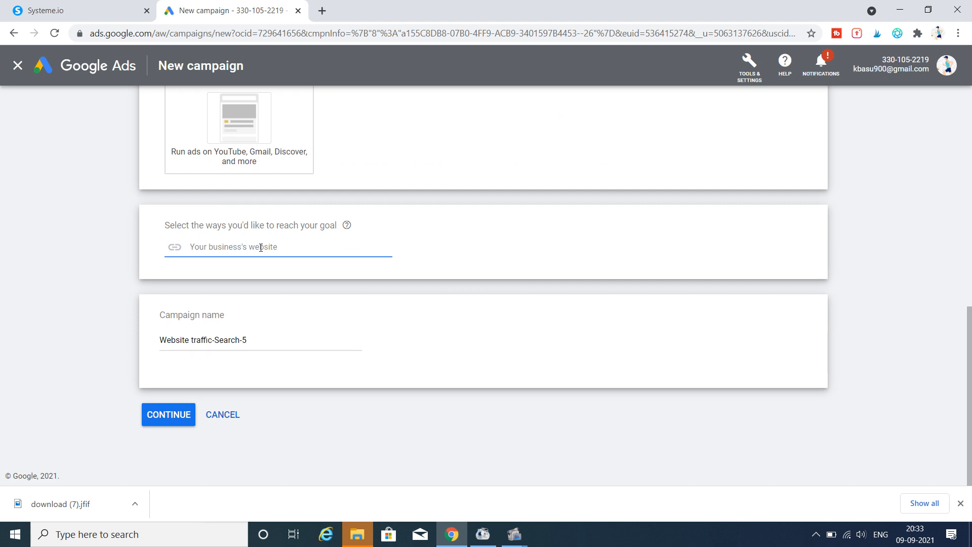
- Switch to Systeme.io and review the funnels list and the features offered by each pricing plan
left_click(77, 6)
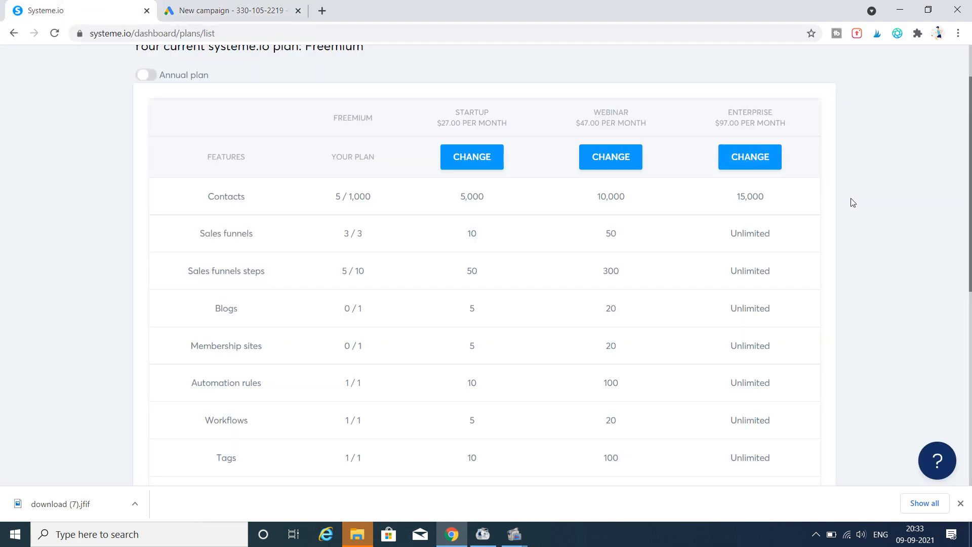
scroll(970, 152, "up", 2)
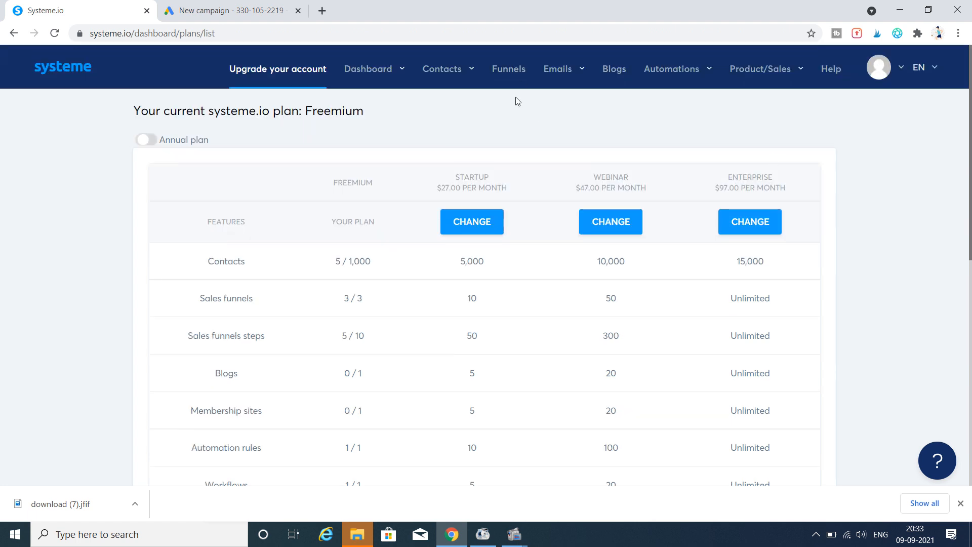
left_click(522, 81)
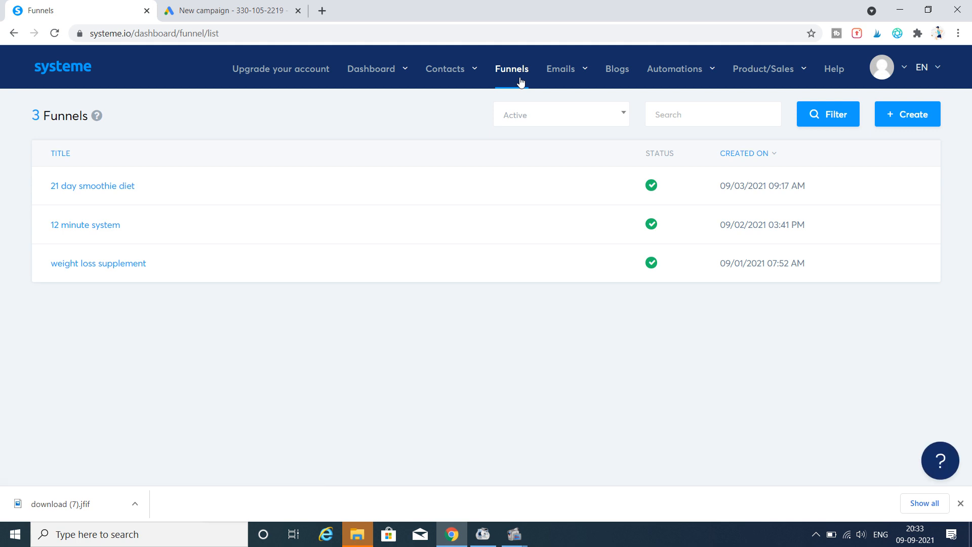
mouse_move(566, 80)
left_click(305, 78)
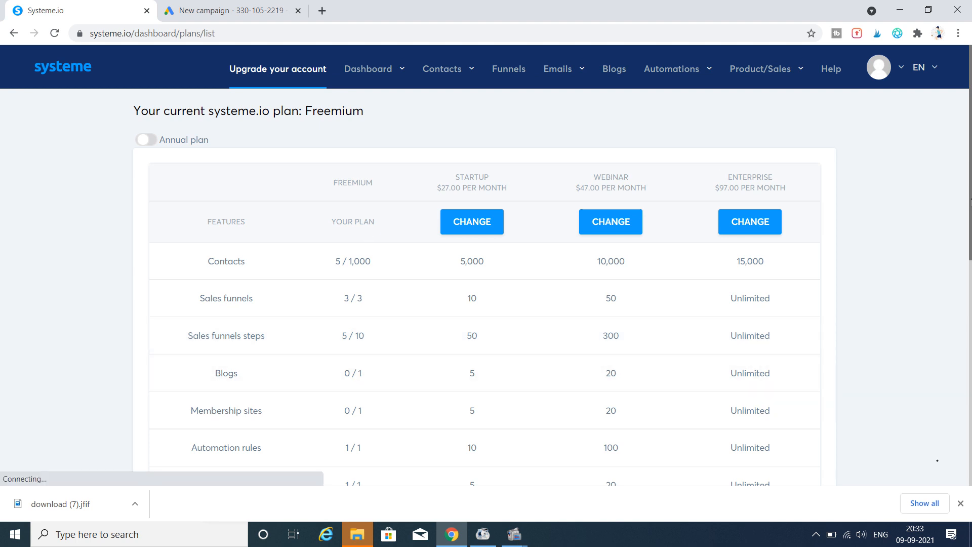
mouse_move(971, 202)
left_mouse_down()
mouse_move(971, 238)
mouse_move(971, 218)
left_mouse_up()
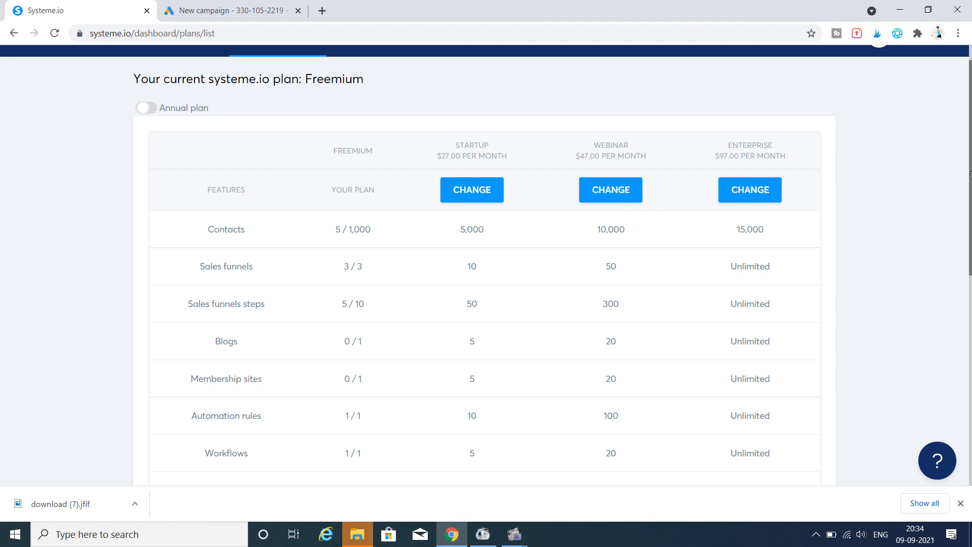
left_click_drag(969, 176, 970, 201)
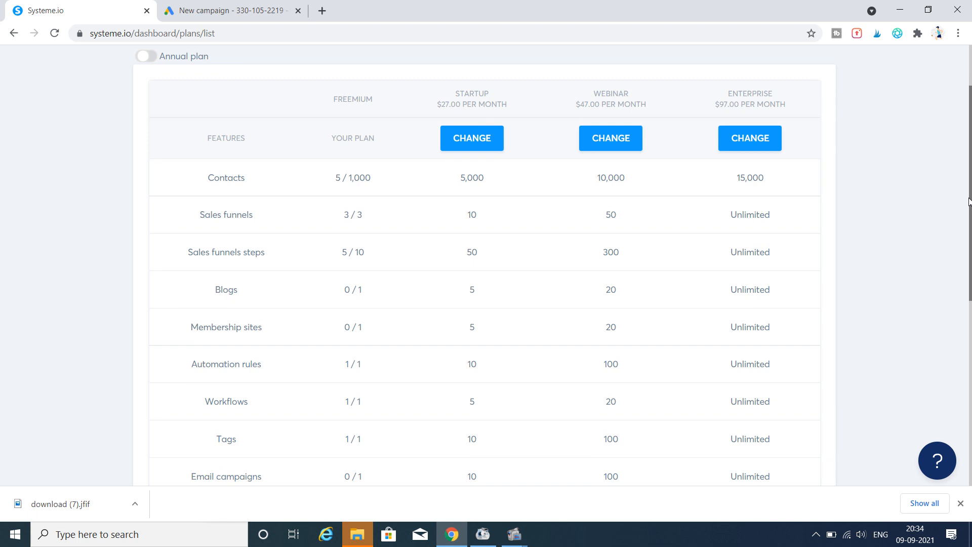
left_click_drag(969, 201, 969, 152)
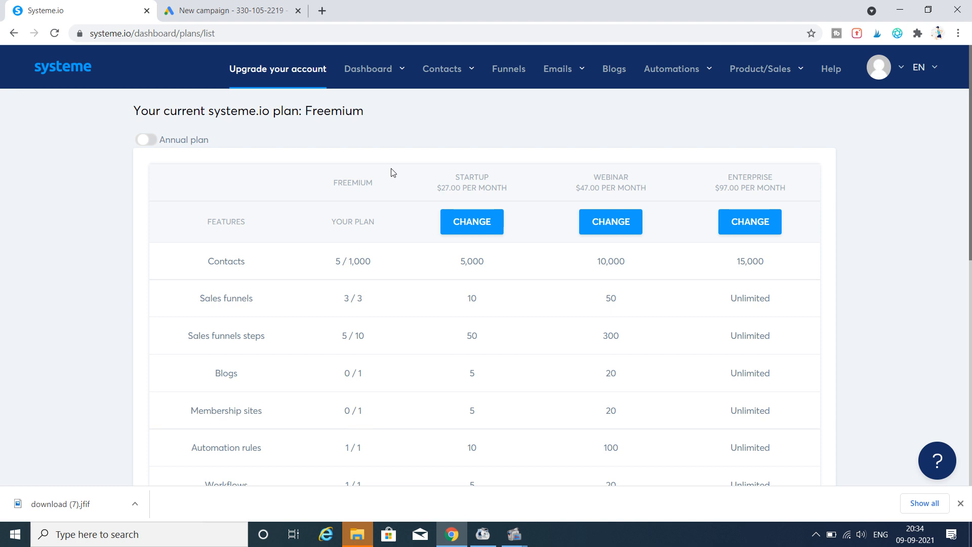
- Open the 21 day smoothie diet funnel and copy the URL of its squeeze page
left_click(521, 76)
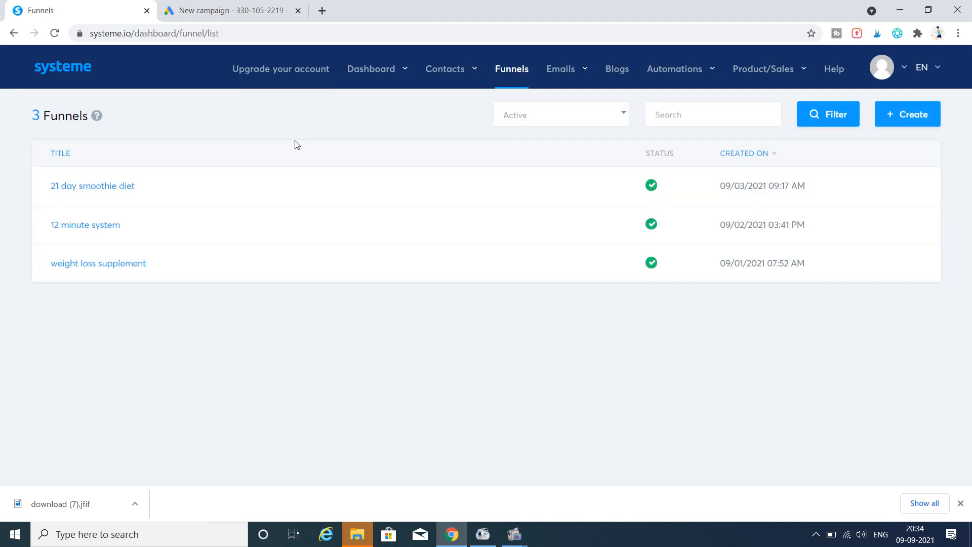
left_click(127, 187)
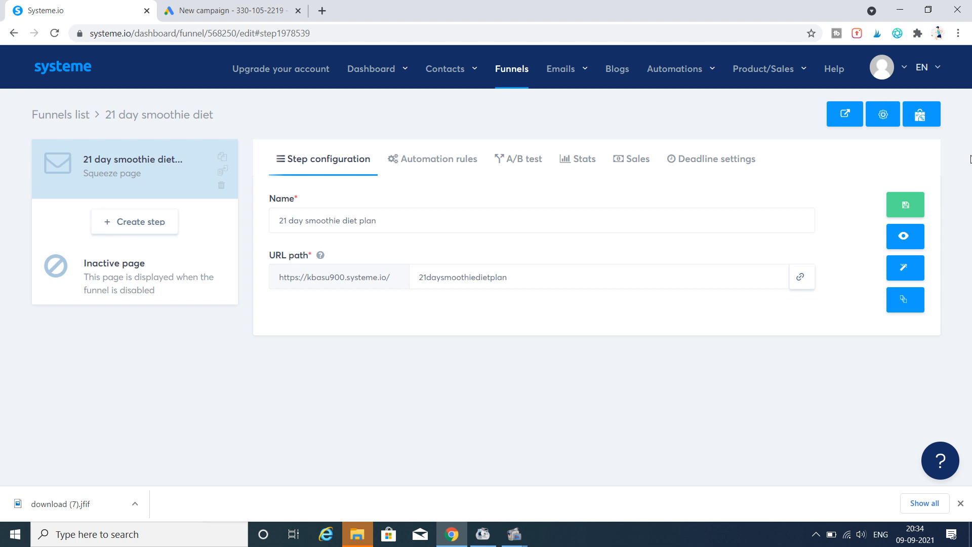
left_click(808, 279)
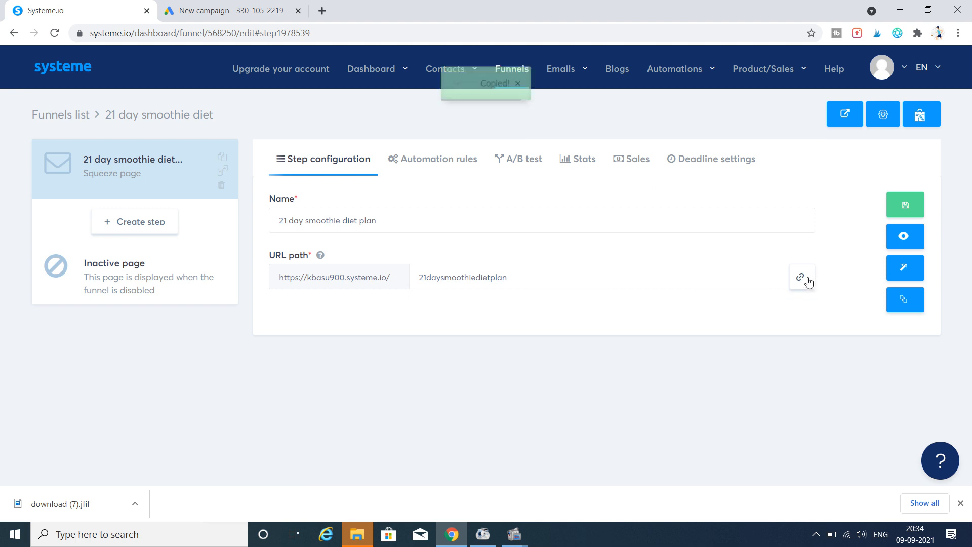
- Switch back to Google Ads, enter the copied funnel link as the business's website and continue to the budget settings
left_click(199, 8)
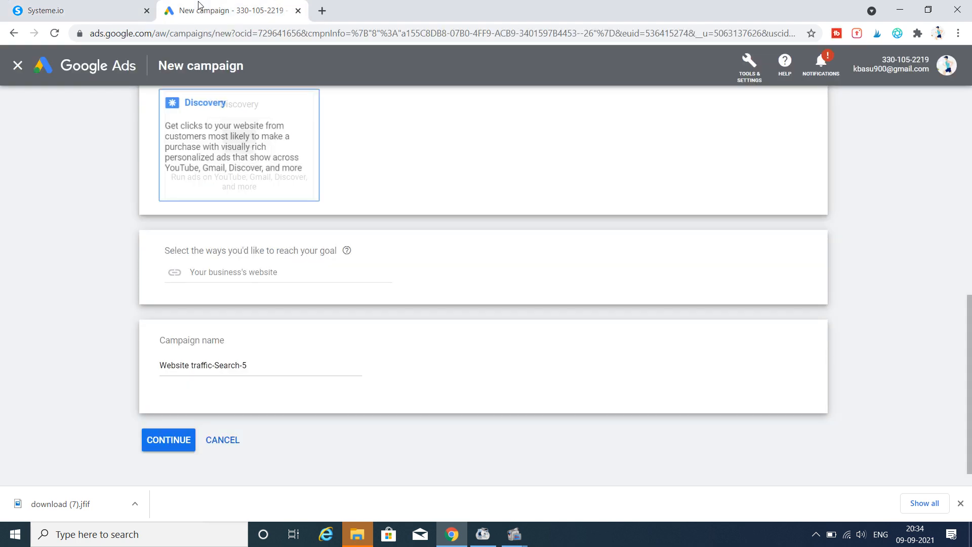
left_click(237, 276)
key("ctrl+v")
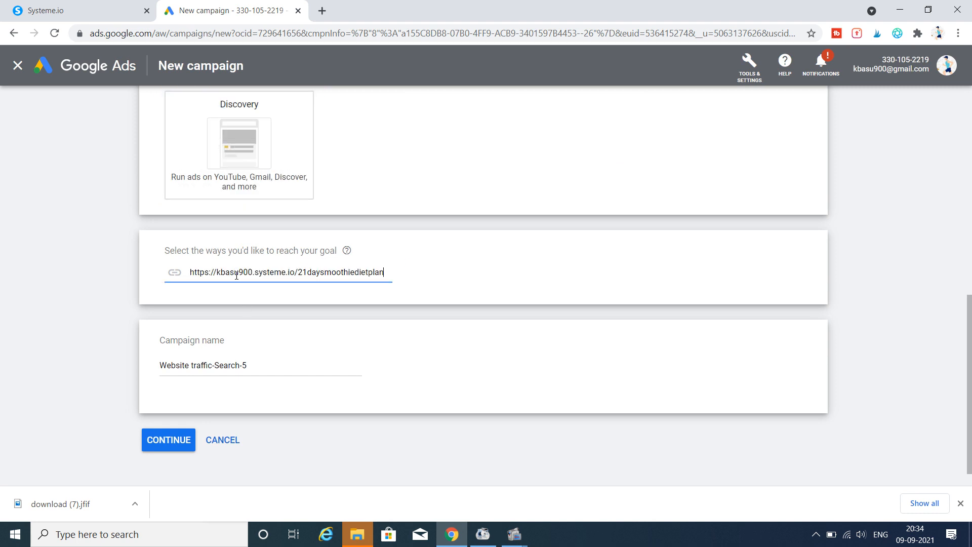
scroll(970, 375, "down", 1)
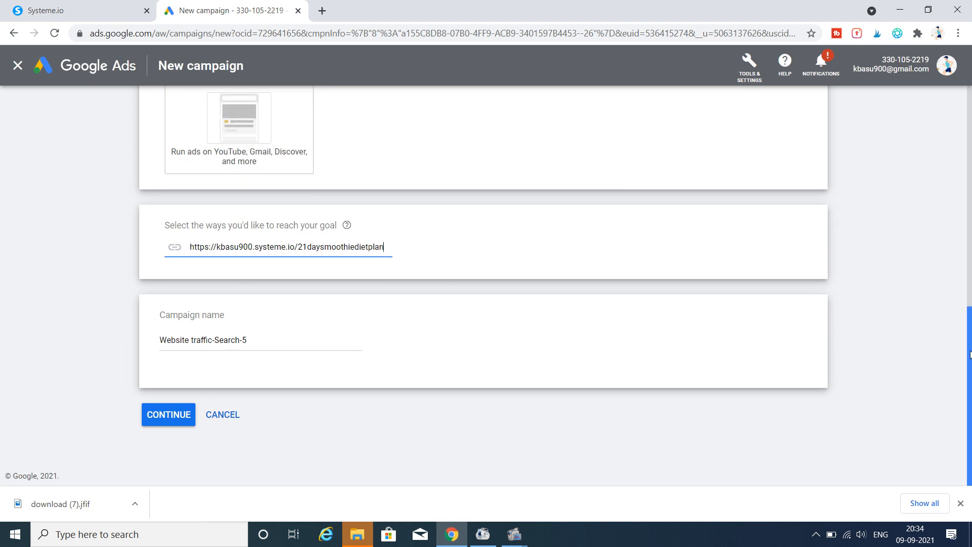
left_click(185, 415)
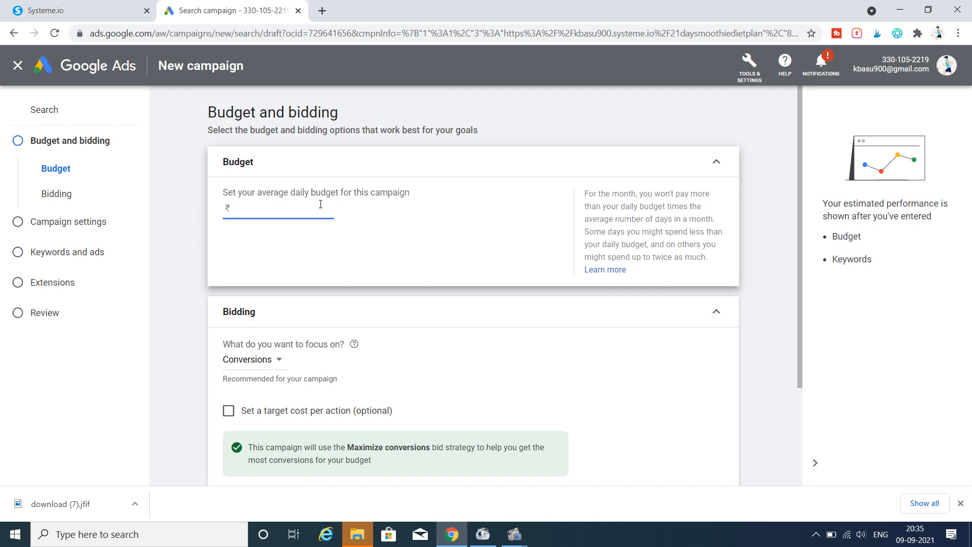
- Set the campaign's average daily budget to ₹300 and its bidding focus to Clicks
type("300")
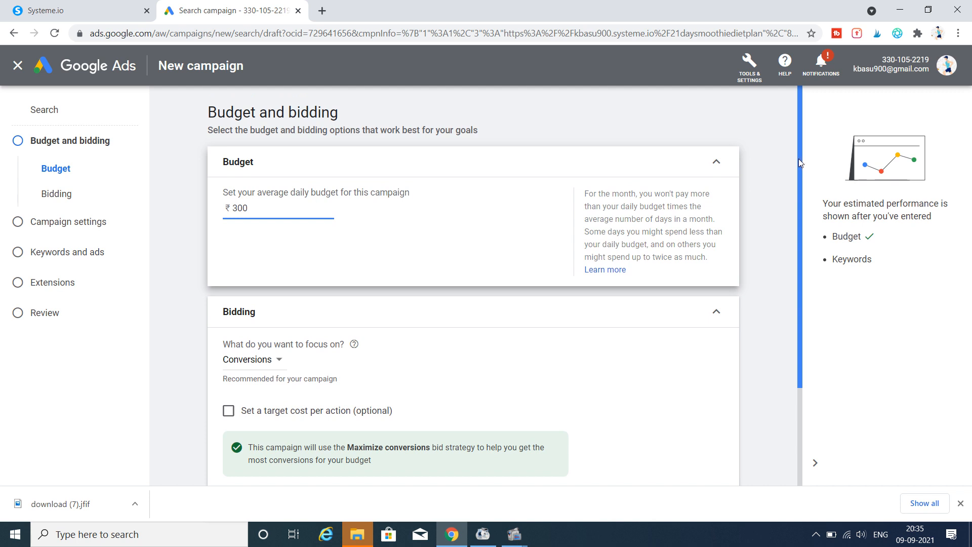
left_click_drag(798, 159, 794, 249)
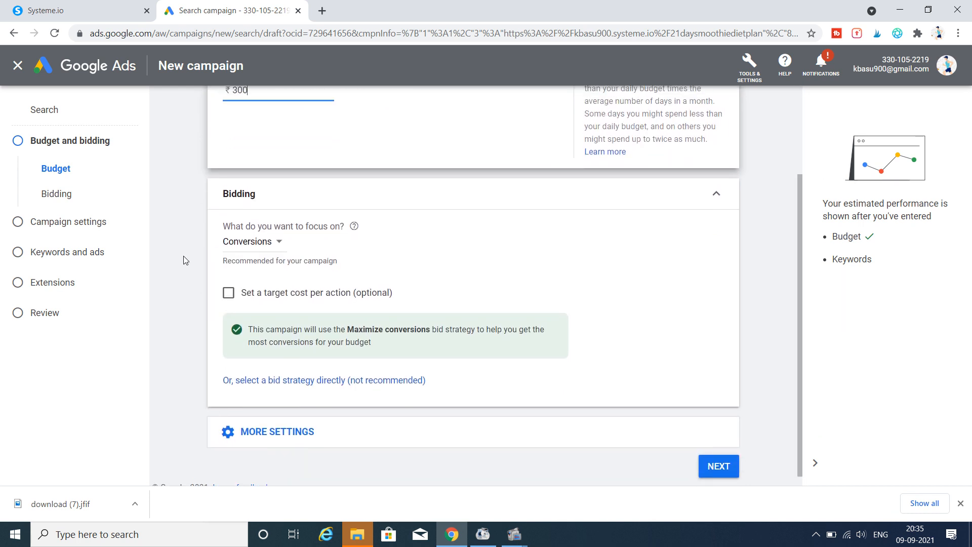
left_click(260, 242)
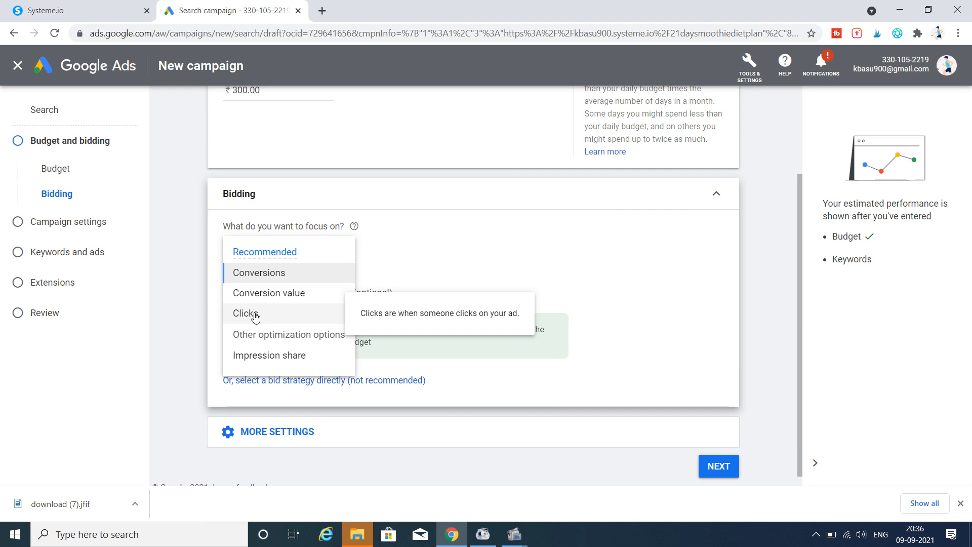
left_click(255, 315)
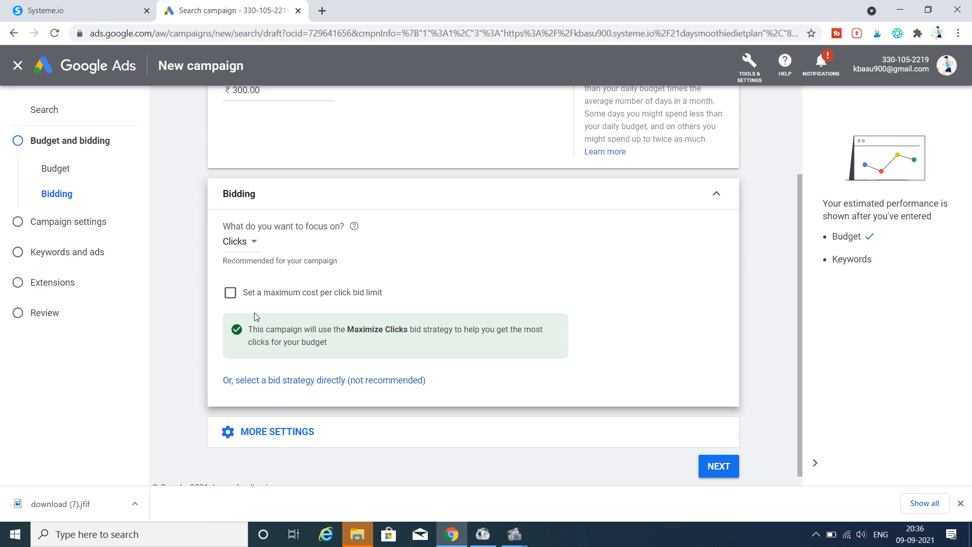
- Enable a maximum cost per click bid limit of ₹30 and continue to the campaign settings
left_click(230, 294)
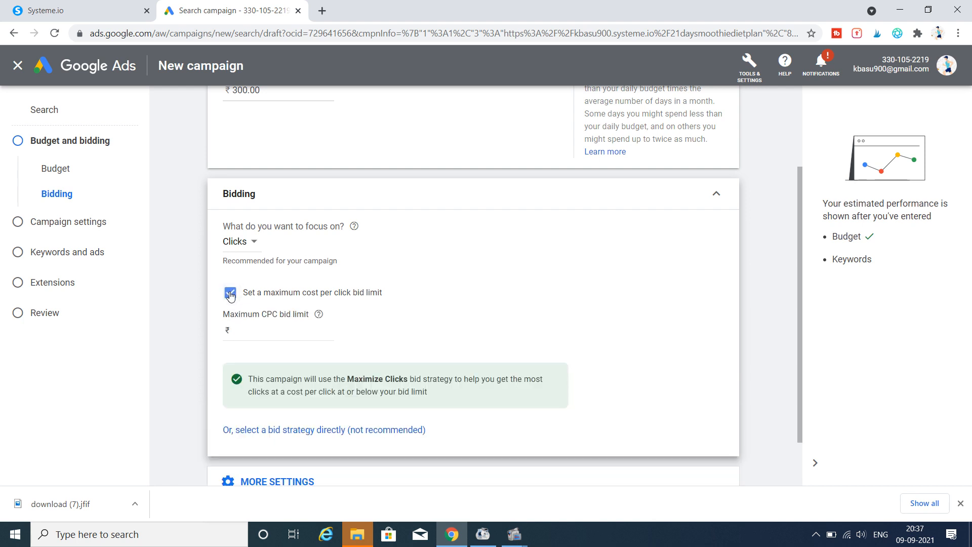
left_click(285, 332)
type("30")
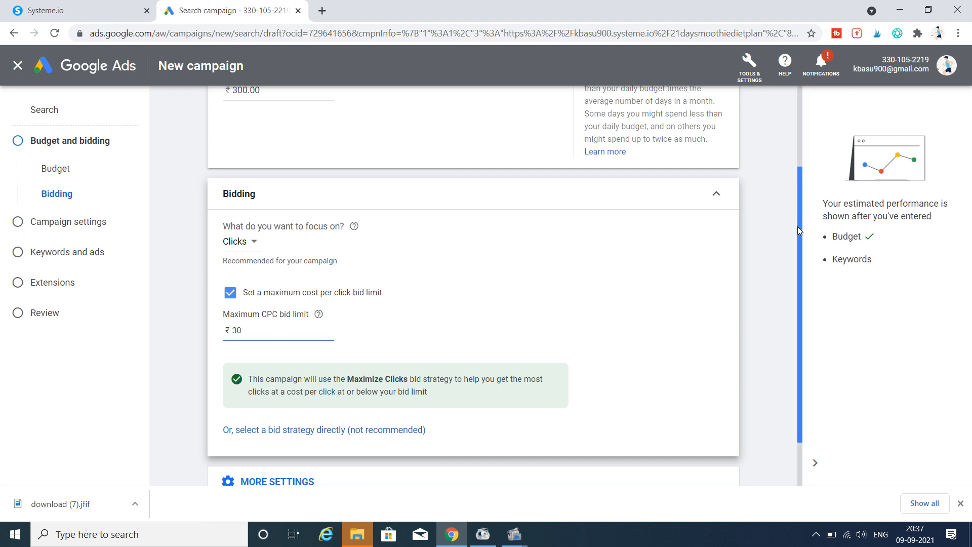
scroll(797, 227, "down", 1)
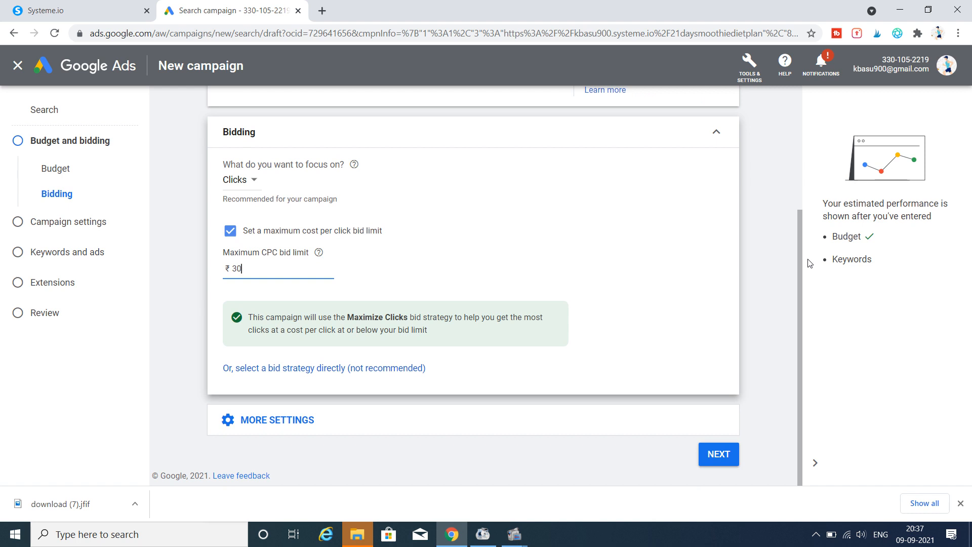
left_click(720, 462)
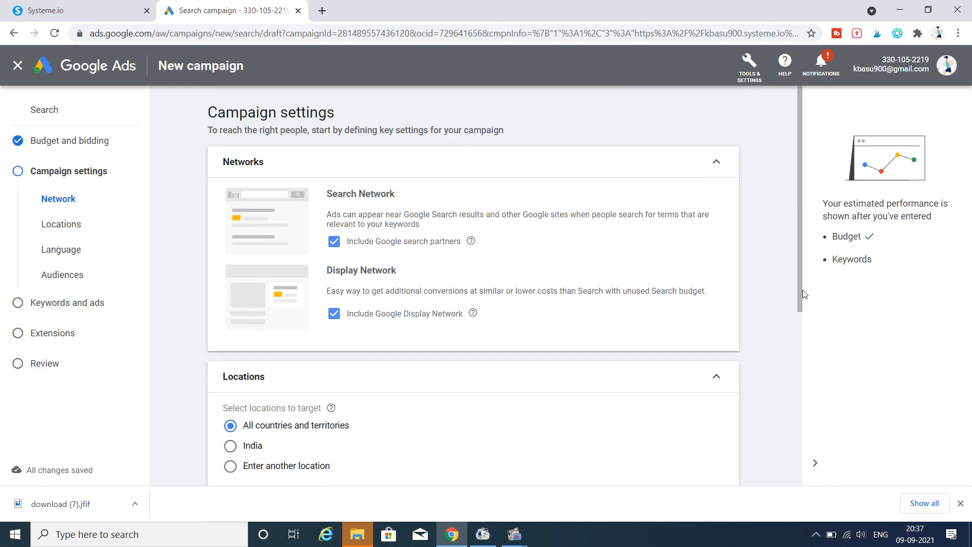
- Exclude the Google Display Network from the campaign and expand the location options
left_click(334, 315)
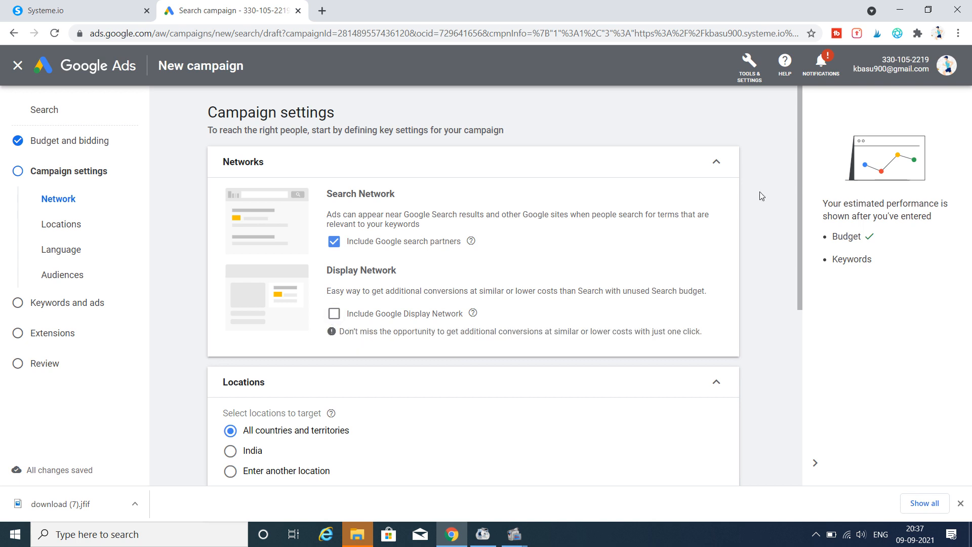
scroll(791, 257, "down", 2)
scroll(762, 315, "down", 2)
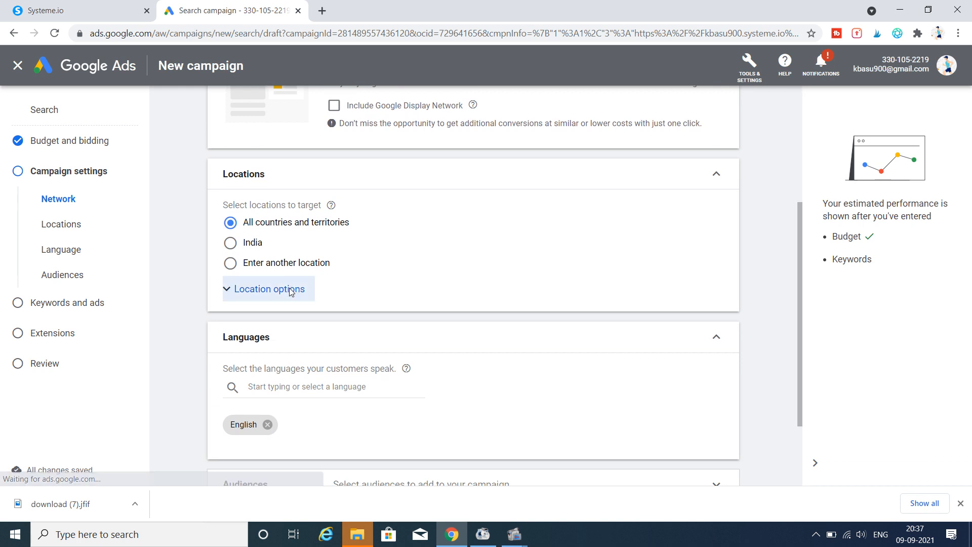
left_click(290, 291)
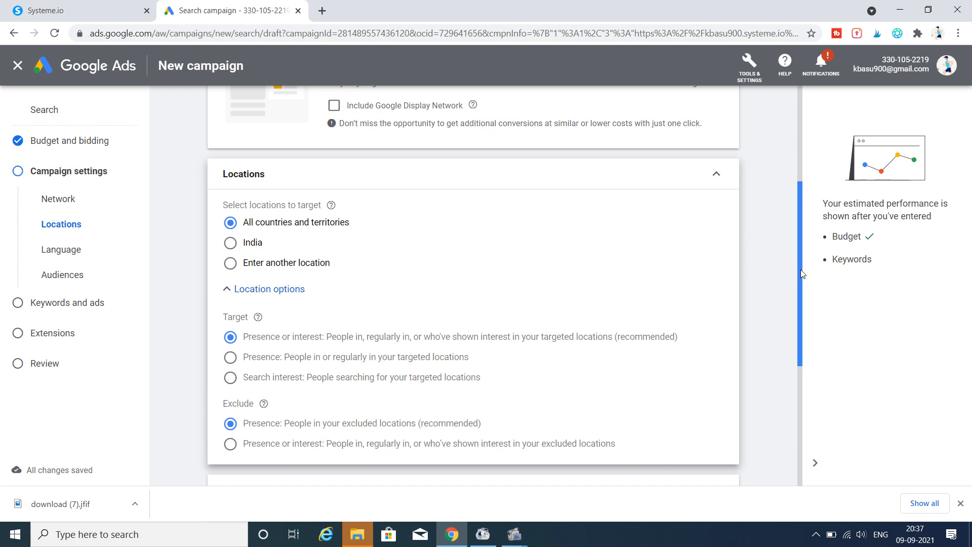
scroll(790, 267, "down", 1)
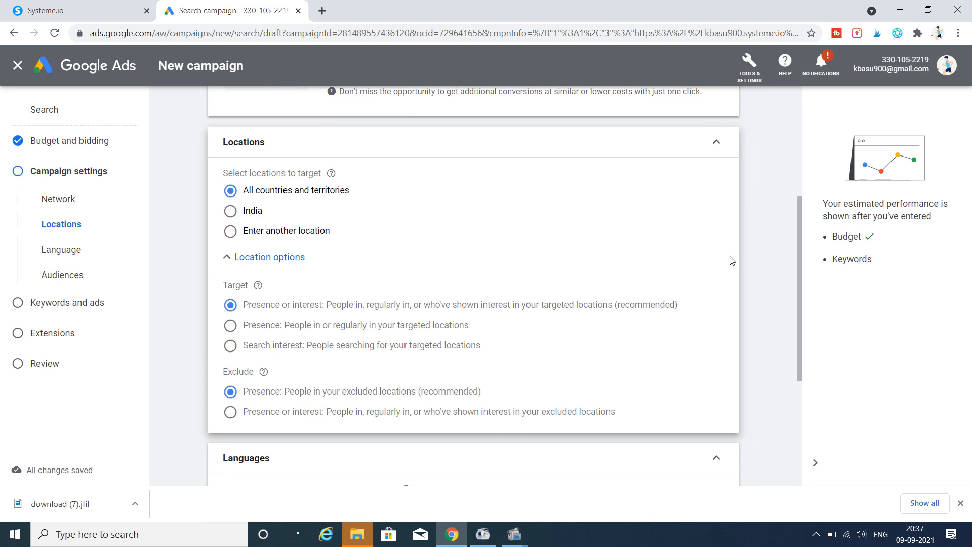
- Switch the location targeting to another location and add the country United States
left_click(232, 233)
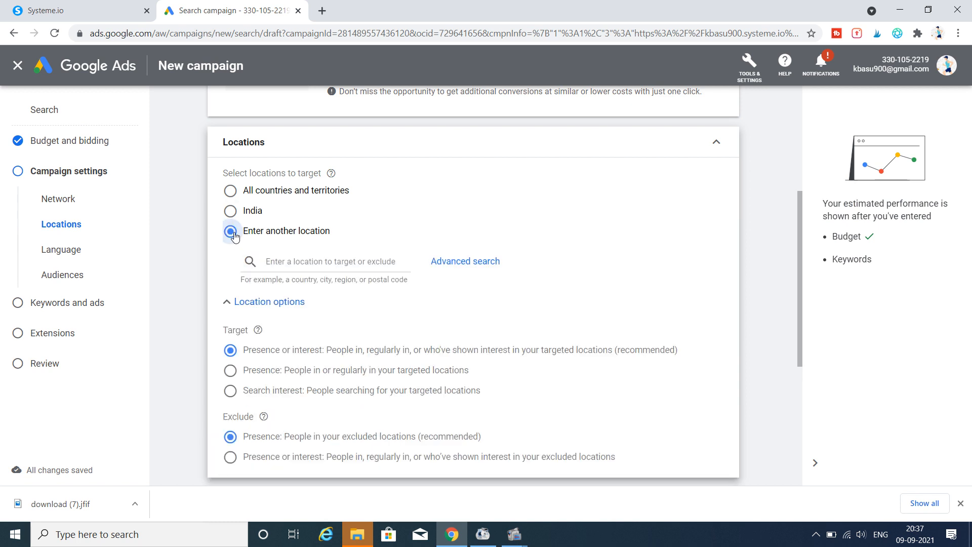
left_click(306, 268)
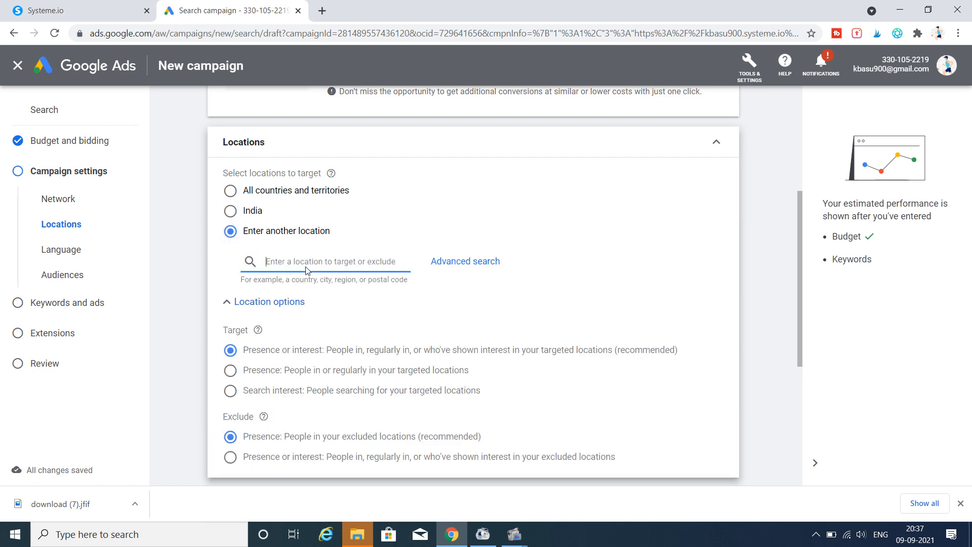
type("usa")
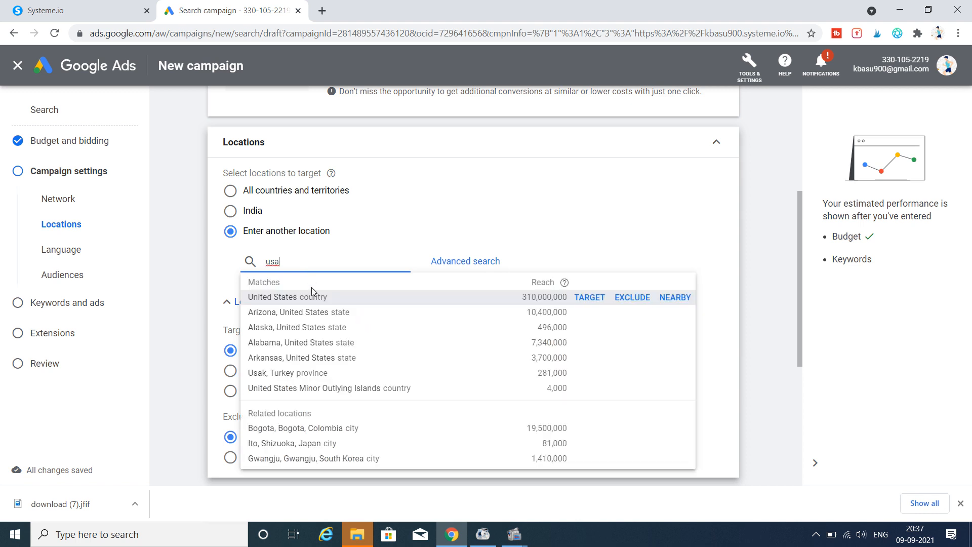
left_click(398, 297)
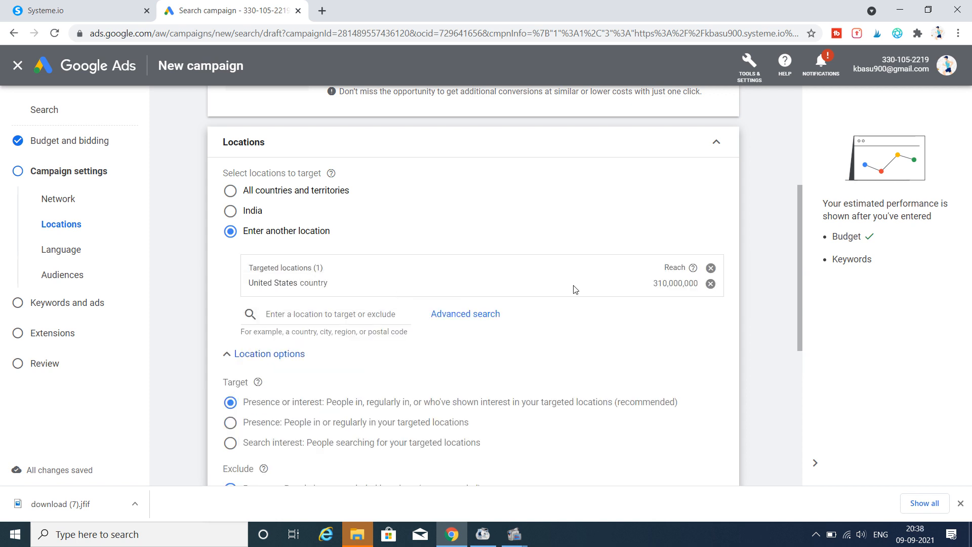
- Target only people present in or regularly in the targeted locations and continue to the keywords and ads section
left_click_drag(803, 267, 805, 315)
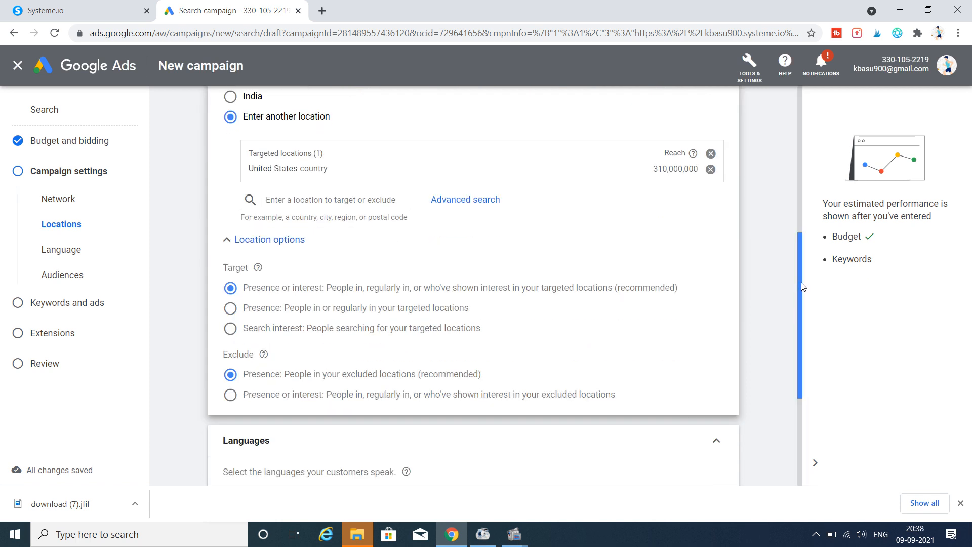
left_click(230, 308)
left_click_drag(798, 329, 799, 357)
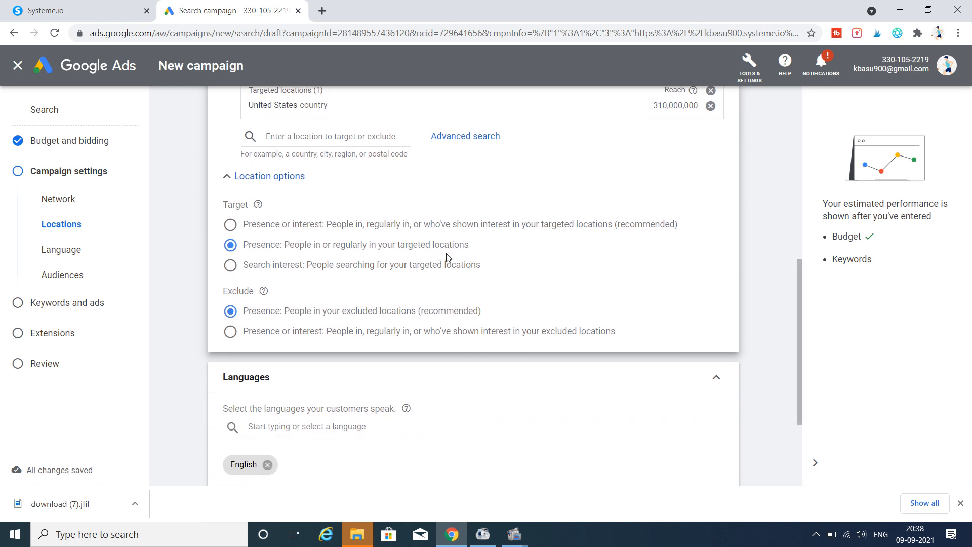
left_click_drag(799, 318, 802, 393)
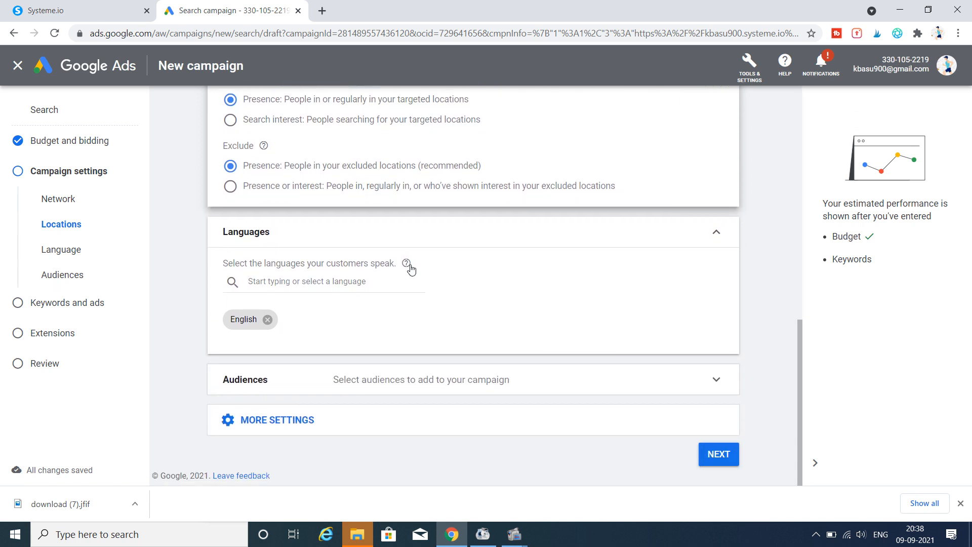
left_click(718, 456)
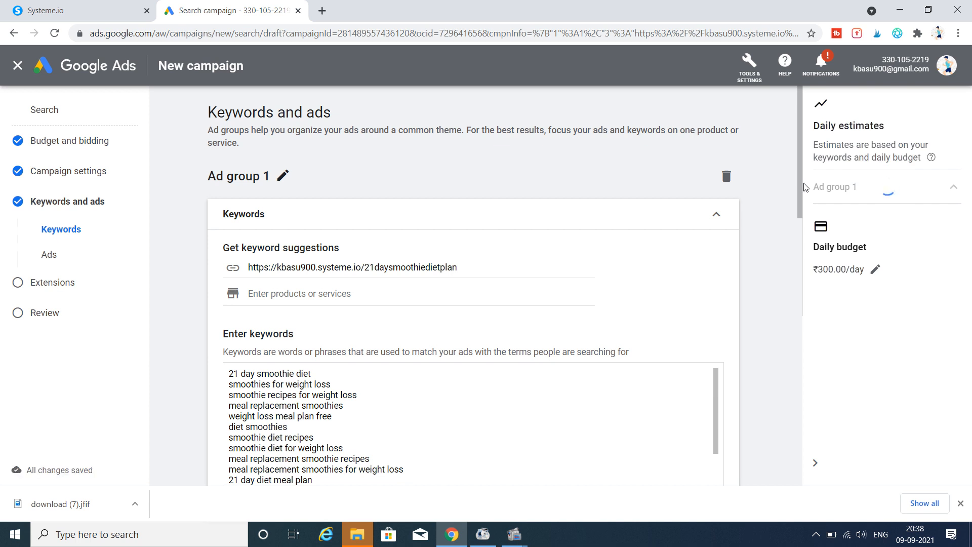
- Remove the keywords "the smoothie", "smoothie diet 21 days" and "smoothie making" from Ad group 1
scroll(805, 210, "down", 1)
scroll(805, 207, "down", 1)
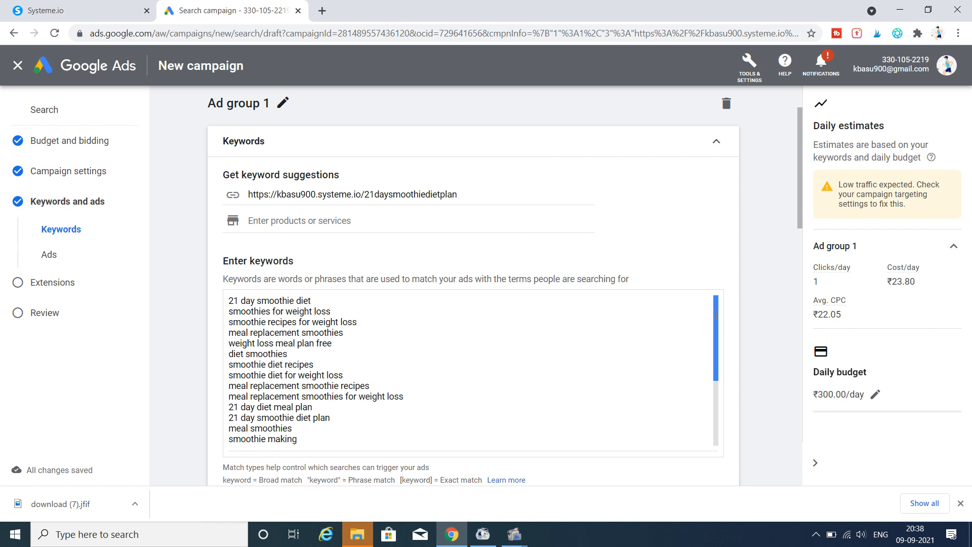
left_click_drag(716, 329, 719, 394)
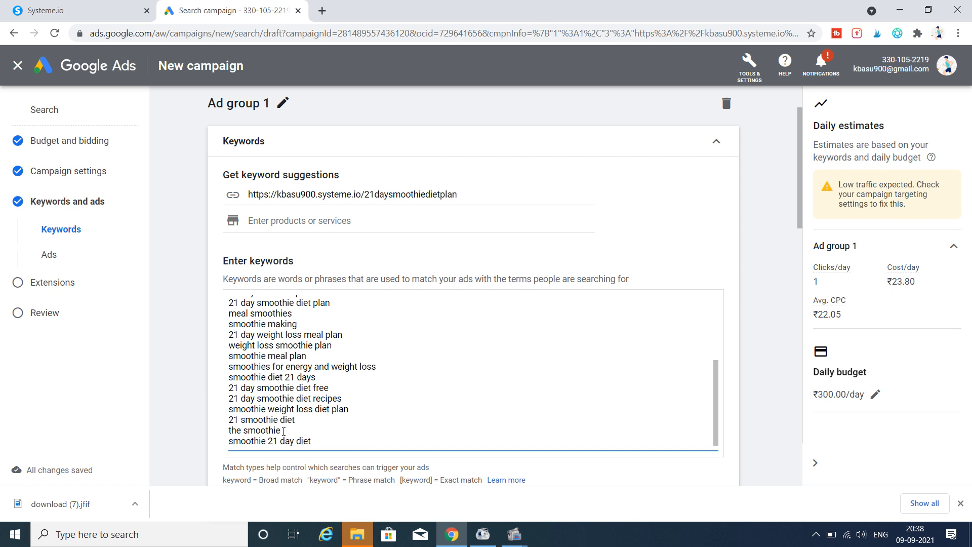
left_click_drag(280, 430, 219, 429)
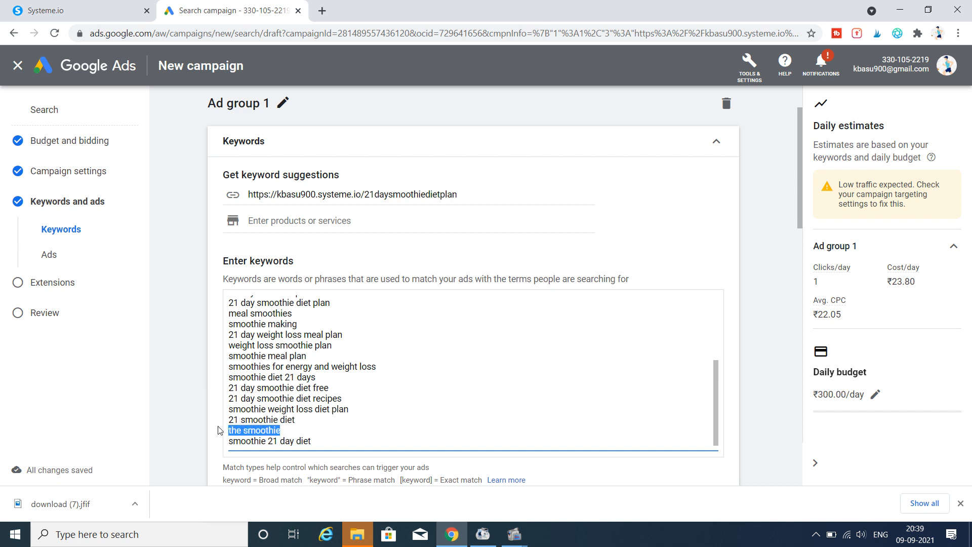
key("BackSpace")
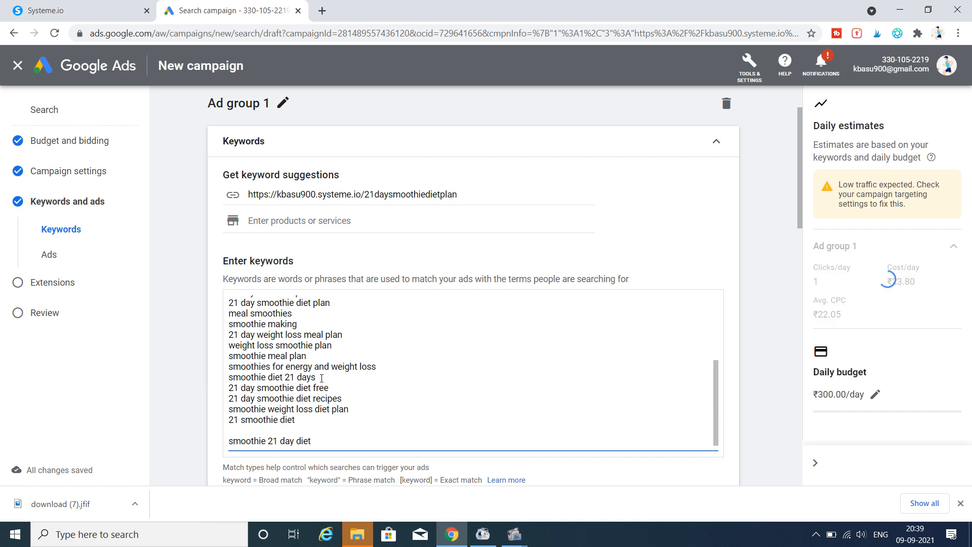
left_click_drag(321, 377, 225, 380)
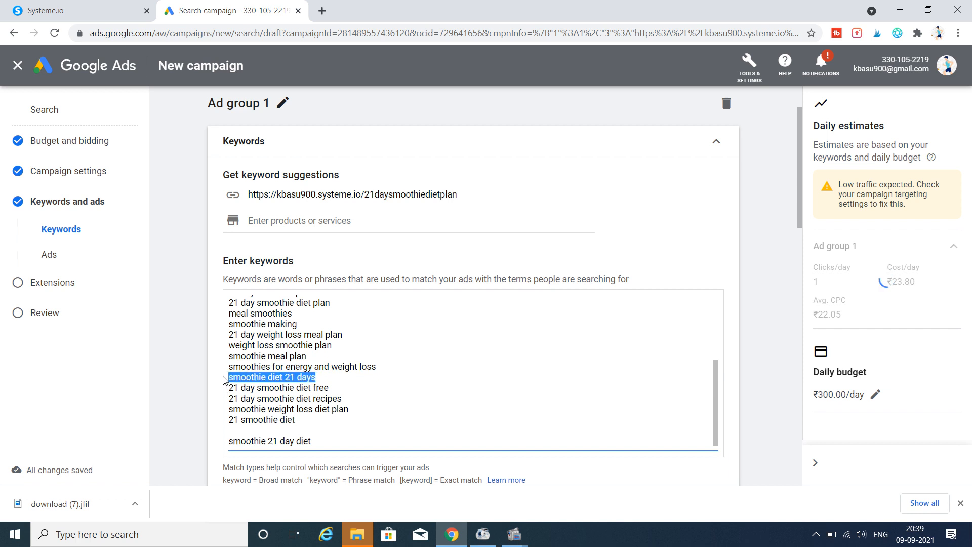
key("BackSpace")
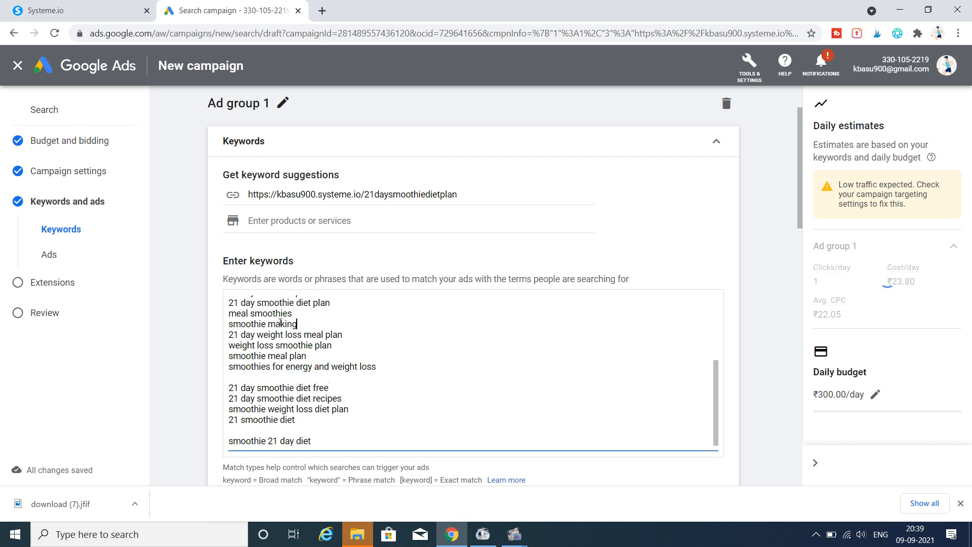
left_click_drag(280, 323, 216, 332)
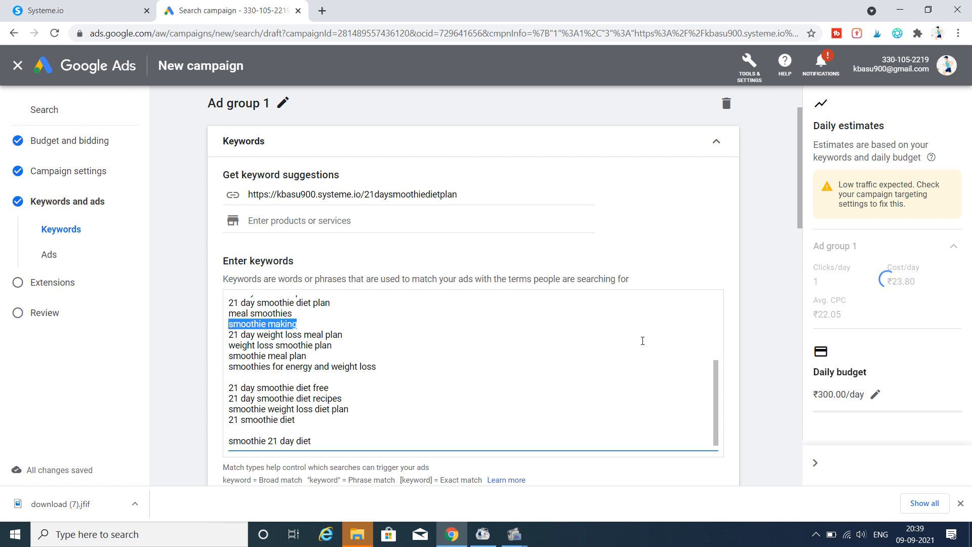
key("BackSpace")
left_click_drag(716, 399, 716, 398)
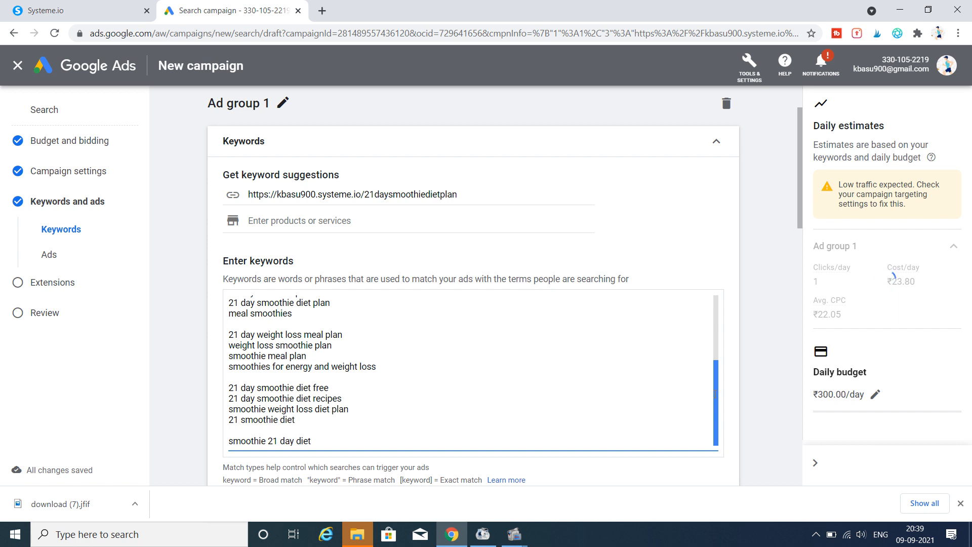
scroll(714, 393, "up", 1)
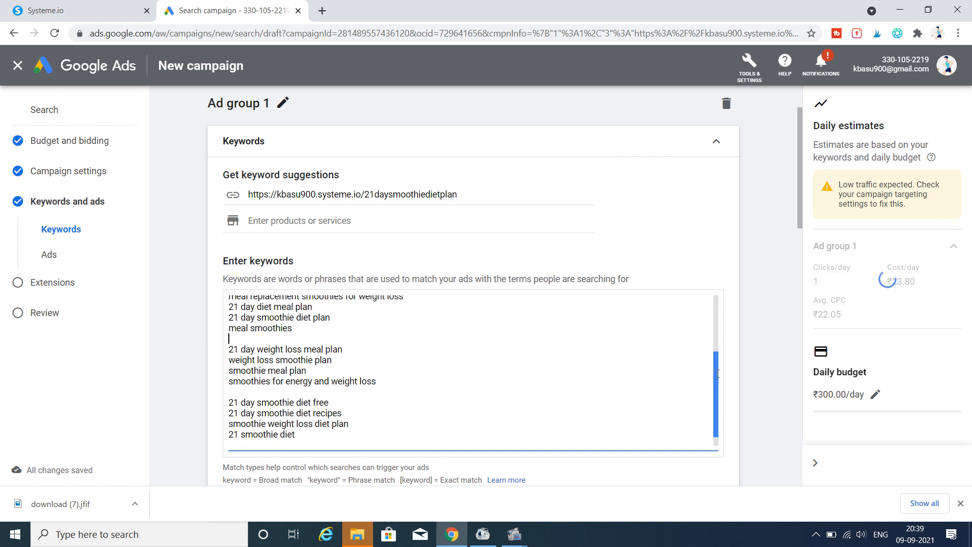
scroll(473, 370, "up", 2)
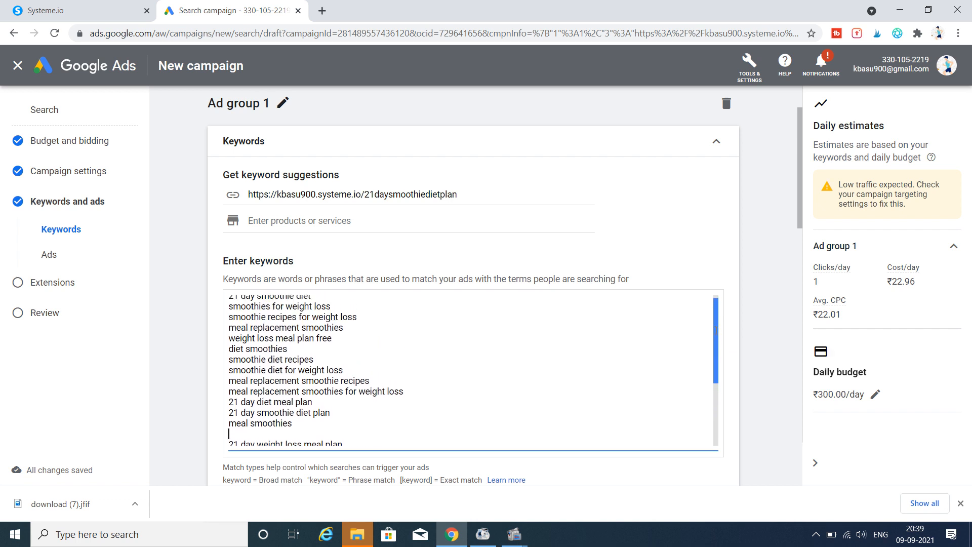
scroll(474, 371, "up", 1)
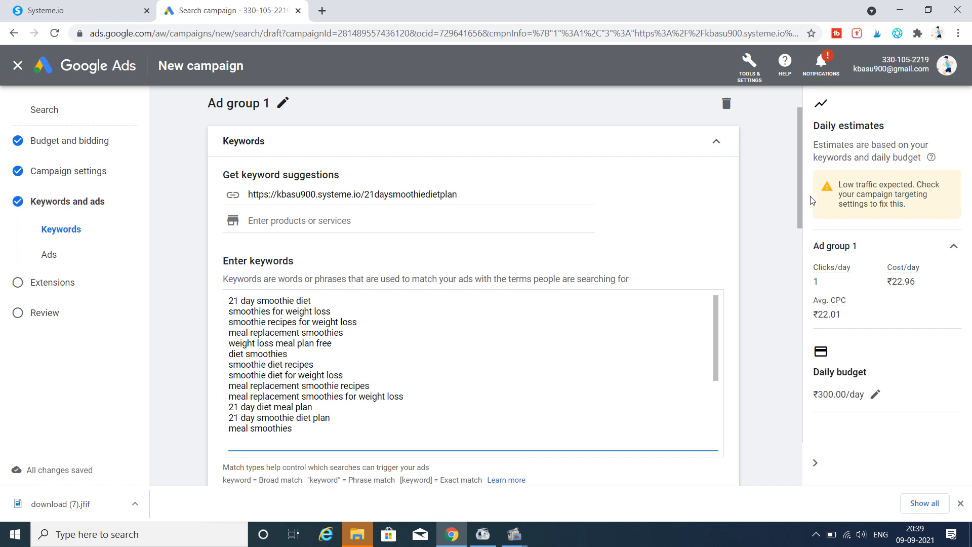
- Add the headline "21 day smoothie diet plan" below "Landing page" in the responsive search ad
left_click(796, 196)
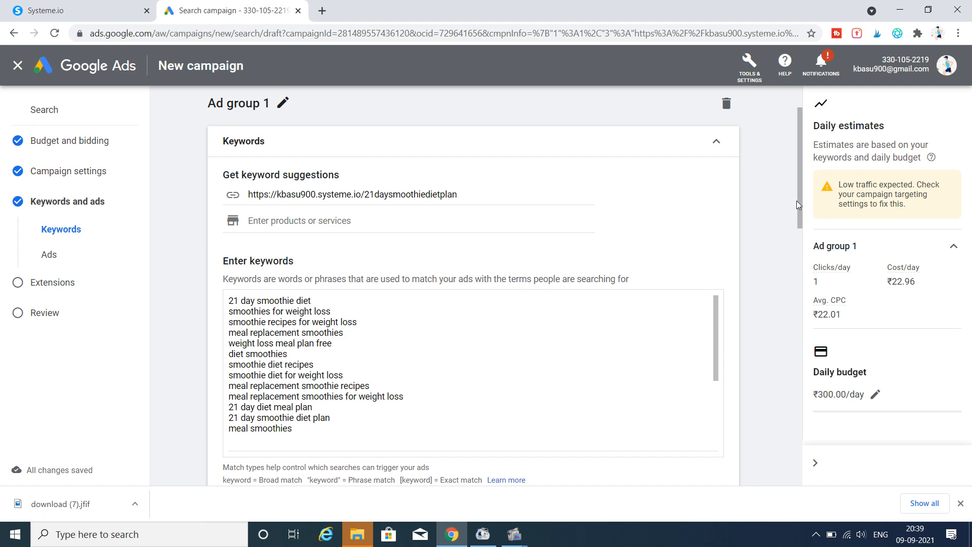
scroll(799, 199, "down", 3)
scroll(807, 257, "down", 4)
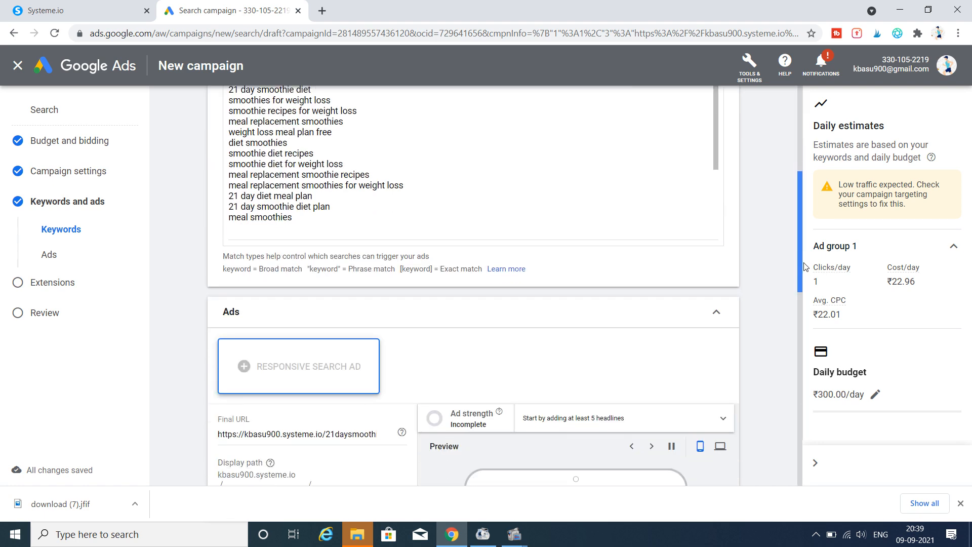
scroll(798, 315, "down", 1)
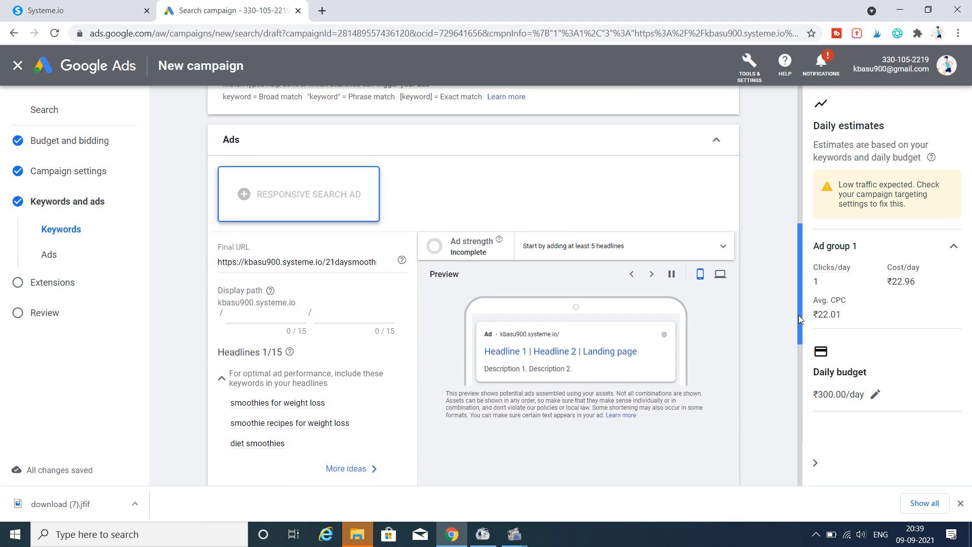
scroll(798, 324, "down", 1)
scroll(797, 332, "down", 1)
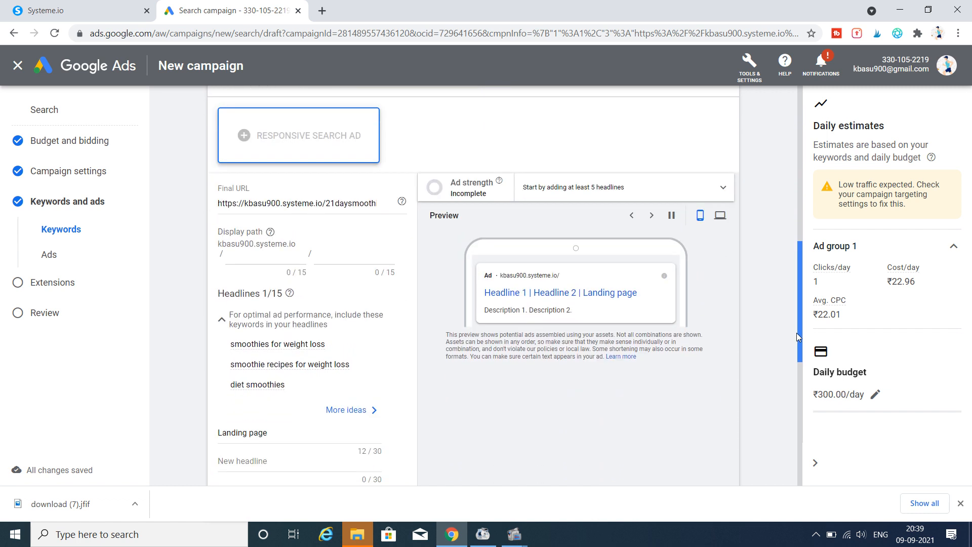
scroll(798, 341, "down", 1)
scroll(798, 339, "up", 1)
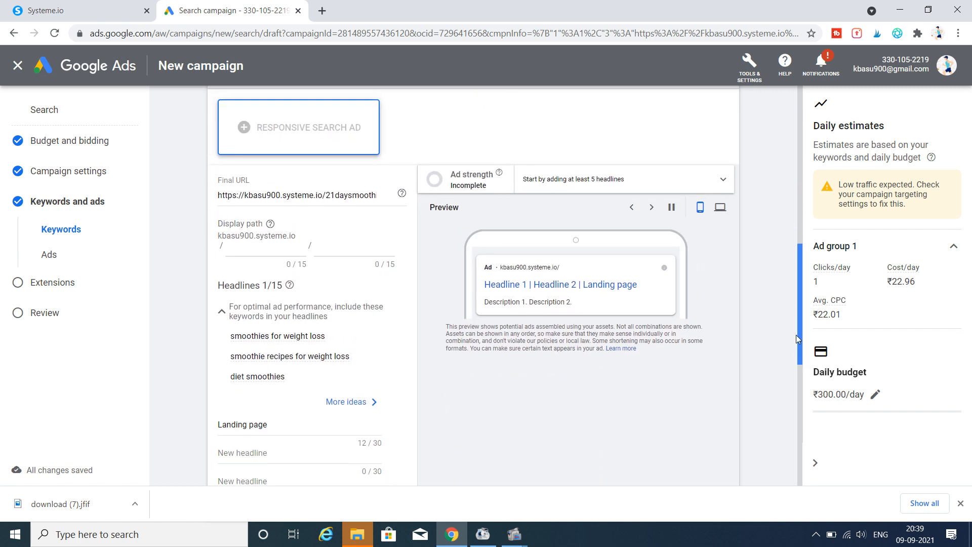
scroll(796, 338, "down", 3)
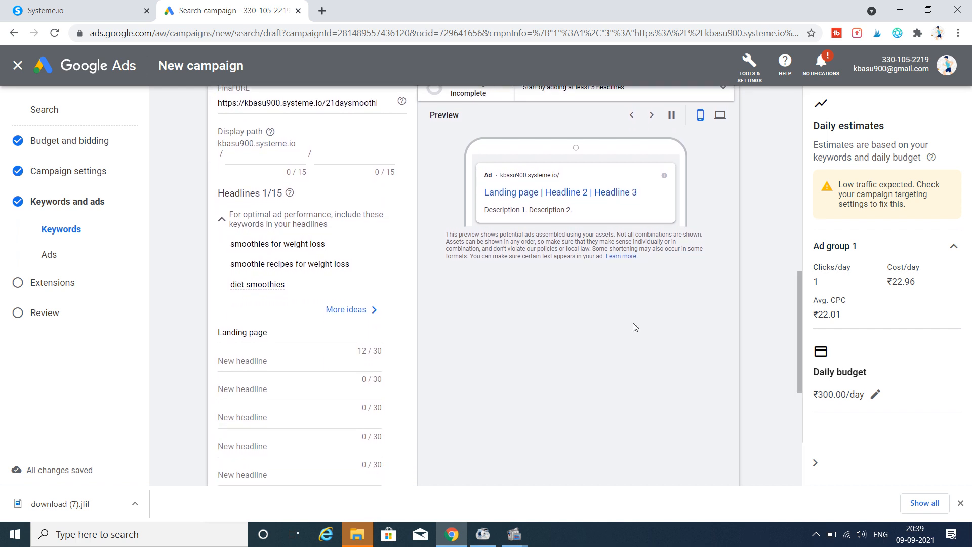
scroll(620, 329, "down", 1)
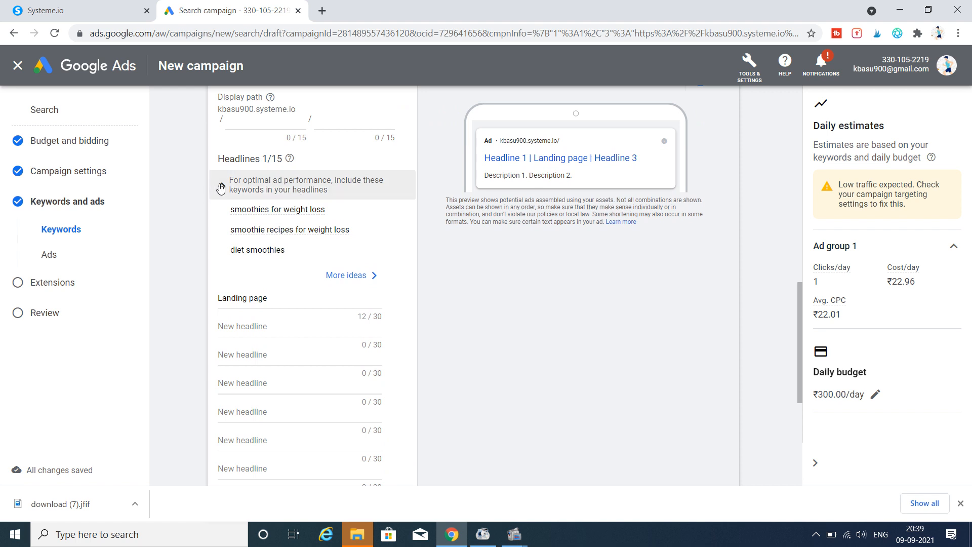
mouse_move(280, 214)
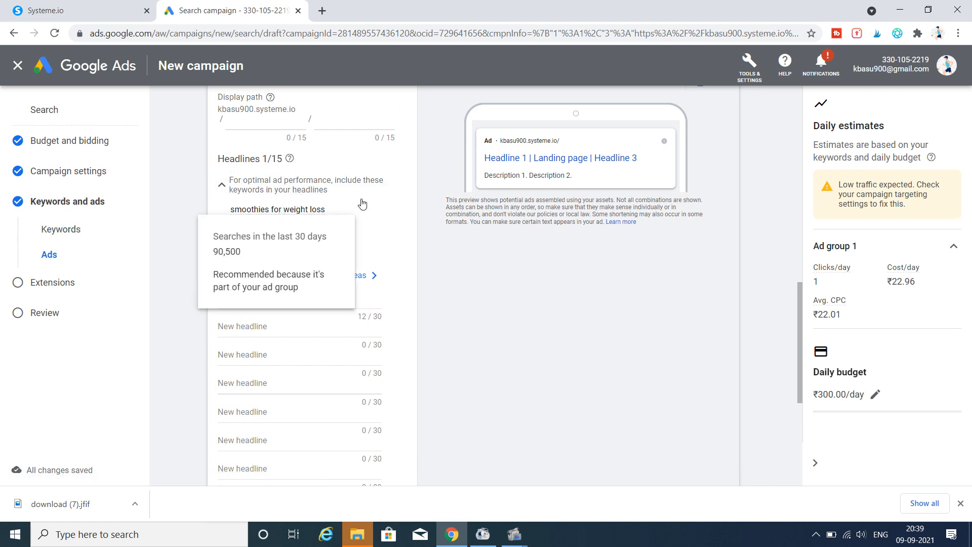
left_click(253, 326)
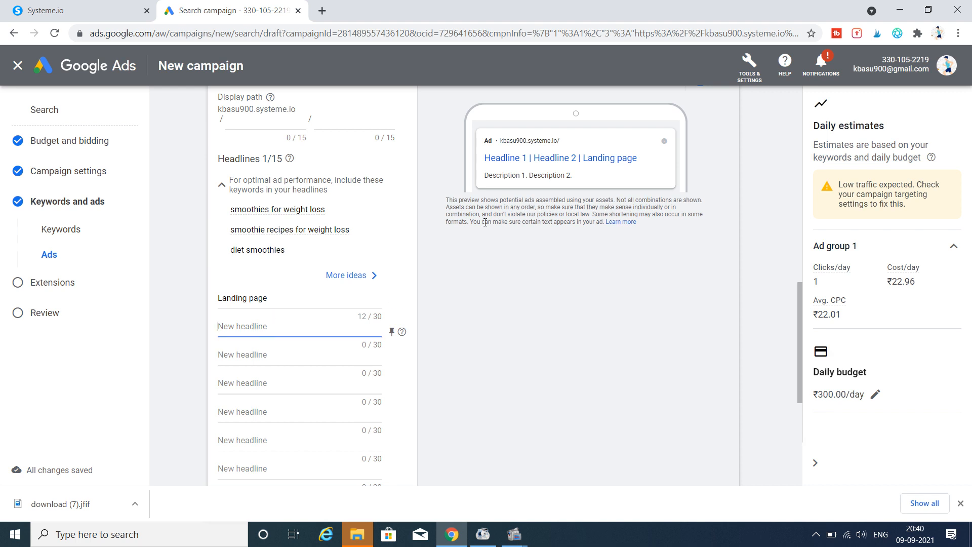
type("21 day")
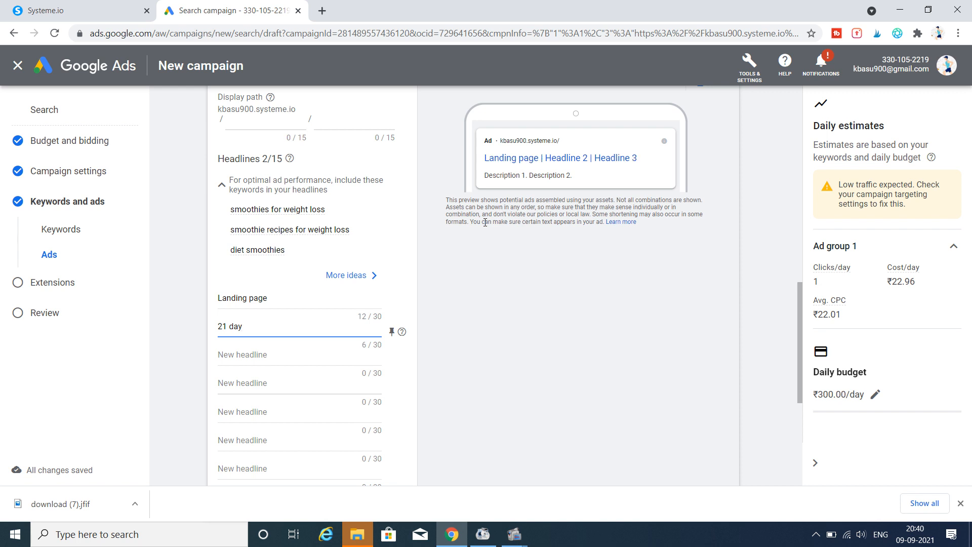
type(" smoothi d")
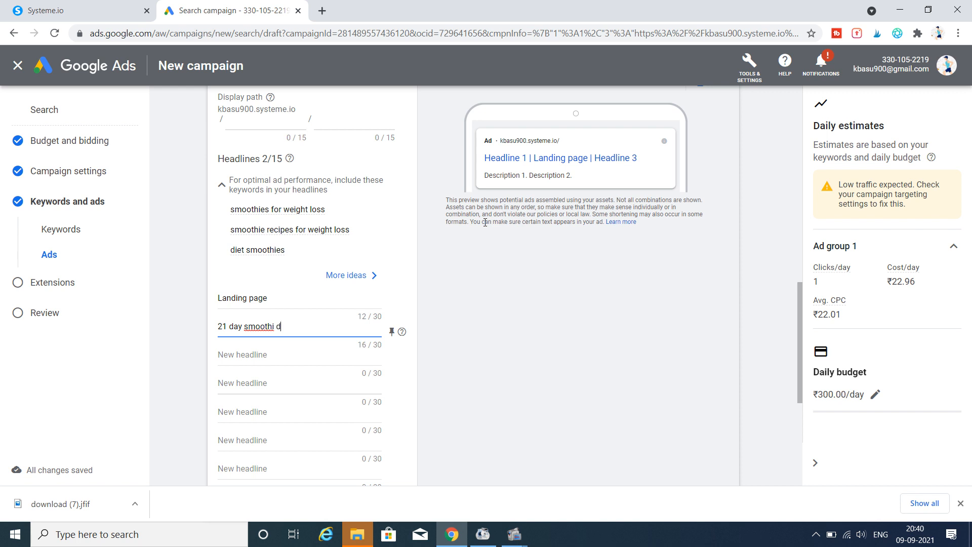
type("iet plan")
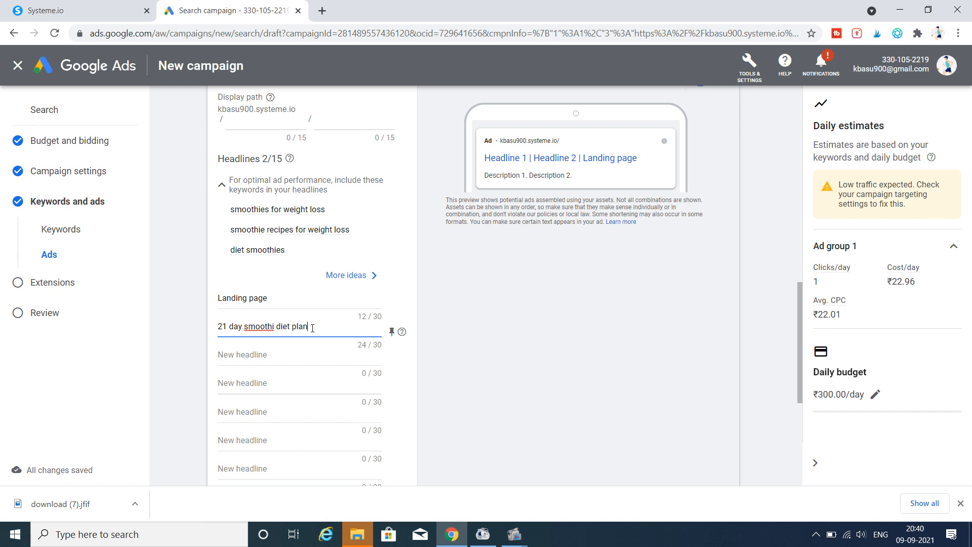
left_click(275, 326)
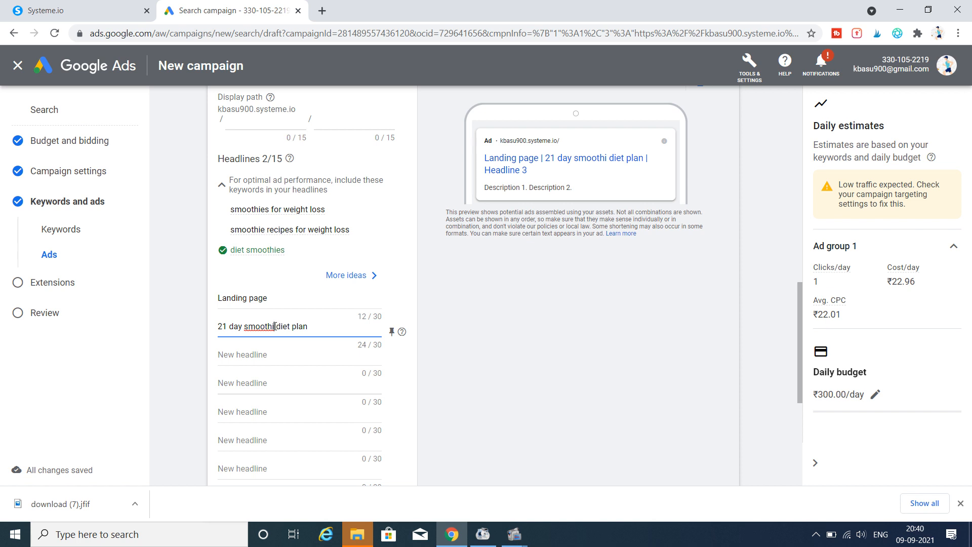
type("e")
- Add two more ad headlines, "smoothie dieting" and "smoothies for weight loss"
left_click(302, 354)
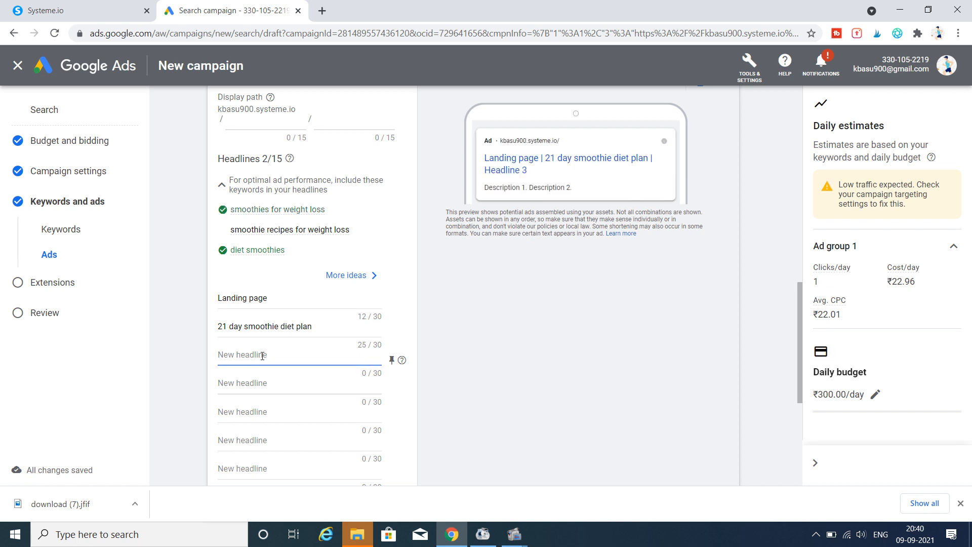
type("smoo")
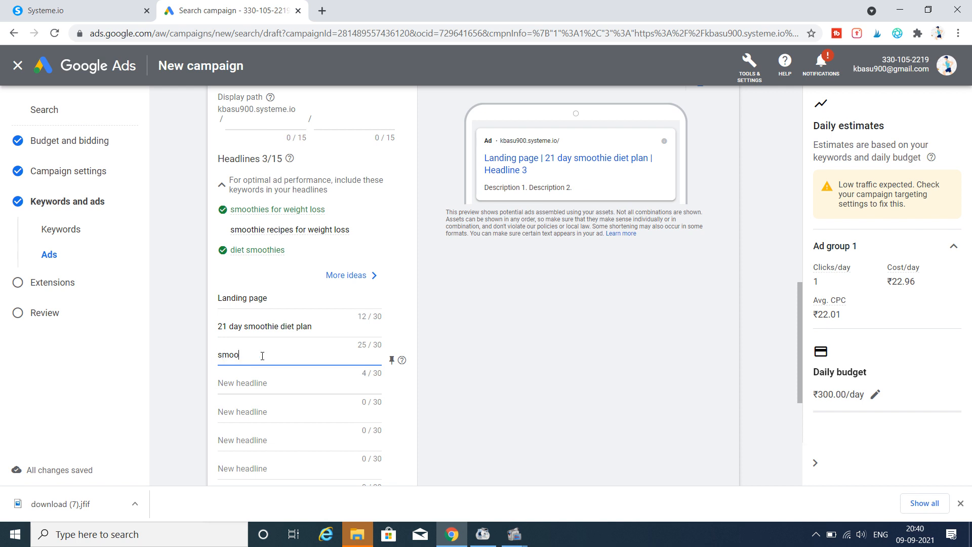
type("thie dieting")
left_click(263, 385)
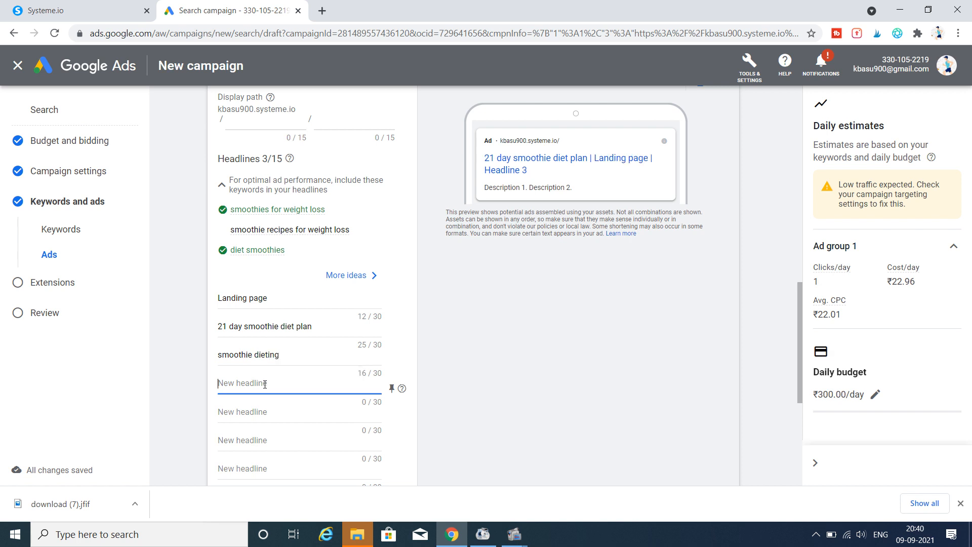
type("sm")
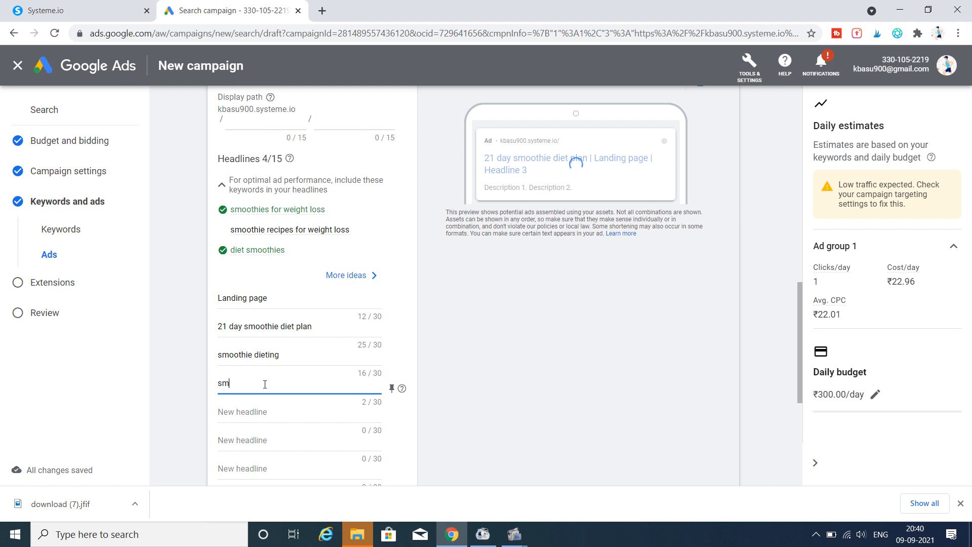
type("oothies")
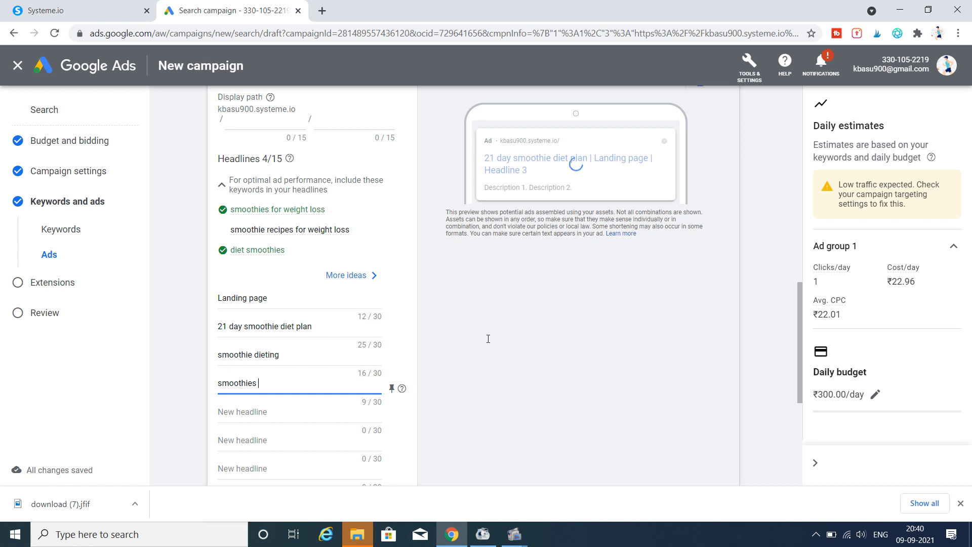
type("for weight loss")
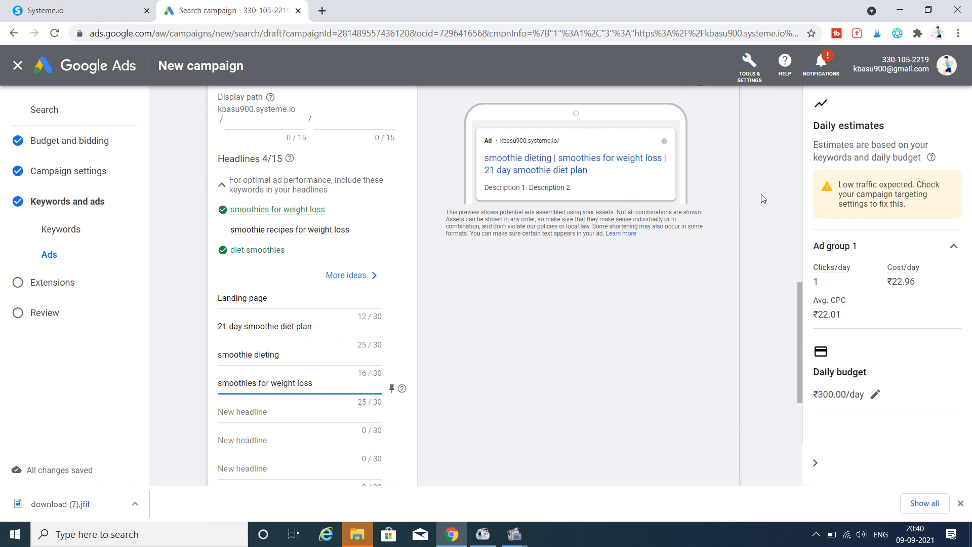
- Enter "lose upto 30 lbs in 21 days drinking smoothies" as the first description of the responsive search ad
left_click_drag(798, 313, 794, 376)
left_click(274, 360)
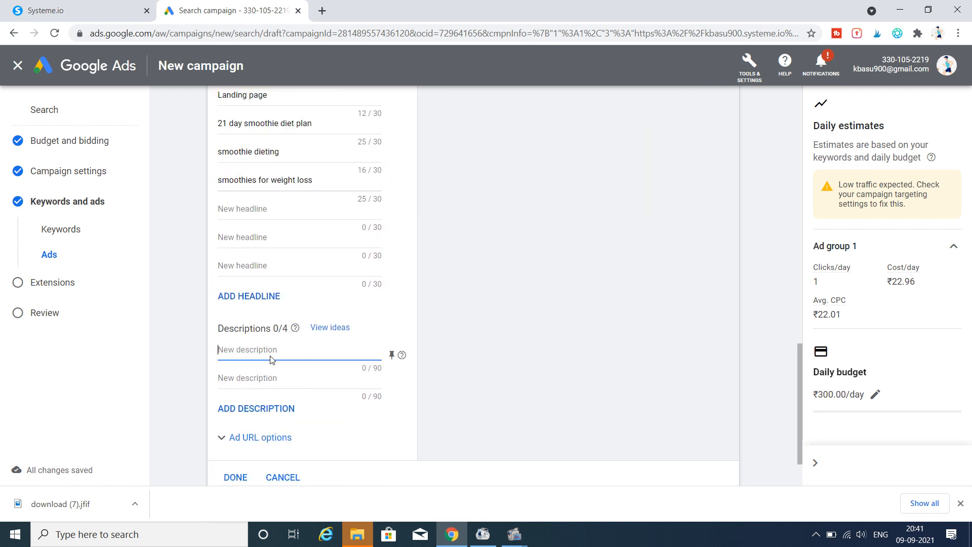
type("l")
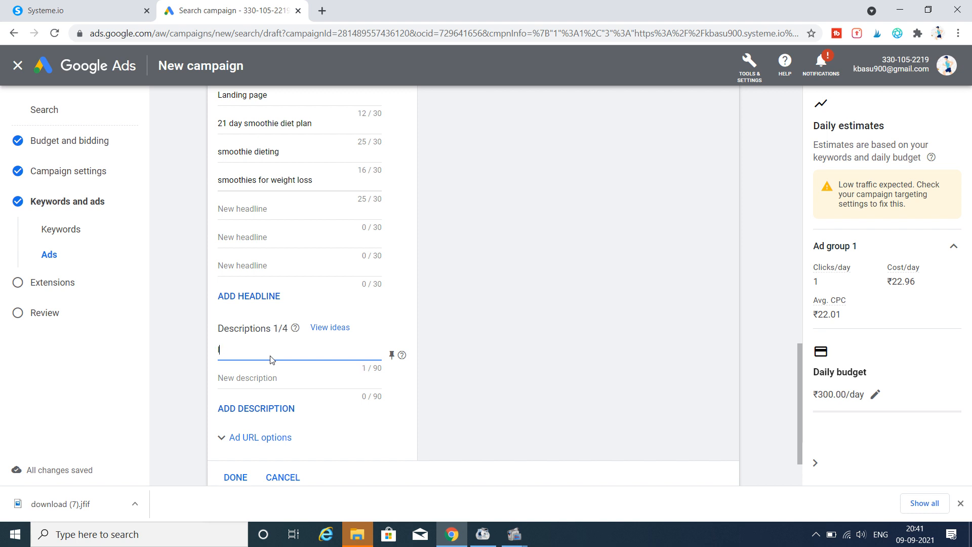
type("ose upto 30 lbs in 21 days drinking smoo")
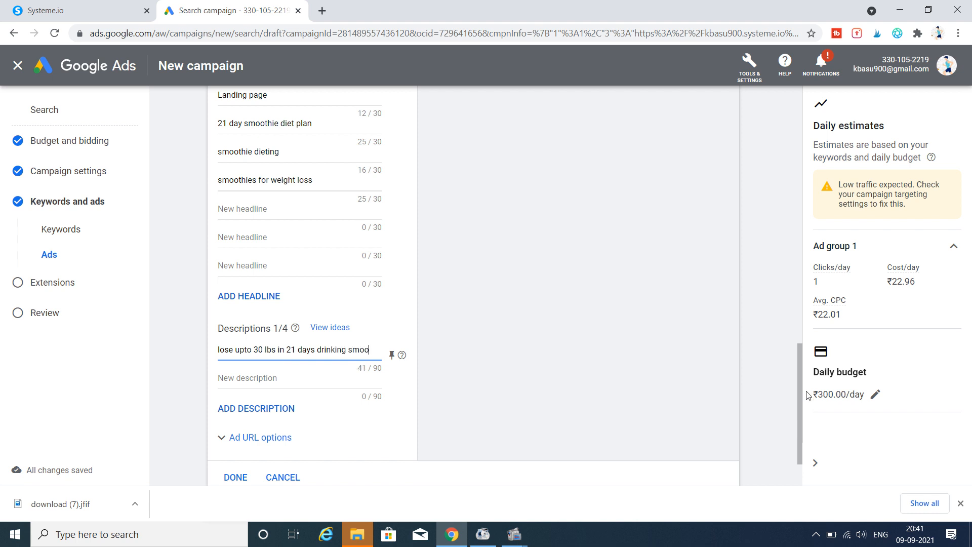
scroll(806, 358, "up", 5)
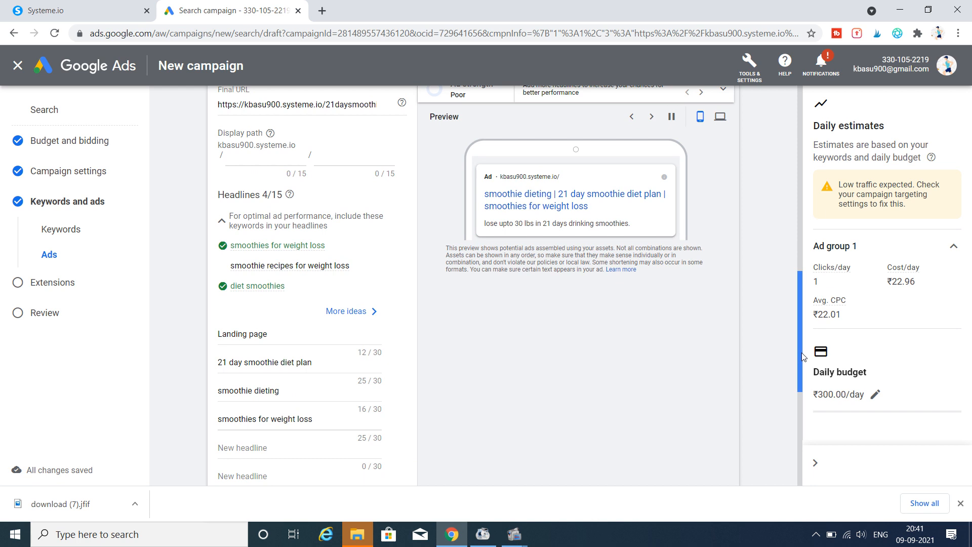
- Add the second ad description "2 months money back guarantee" and check the ad preview
scroll(803, 357, "down", 5)
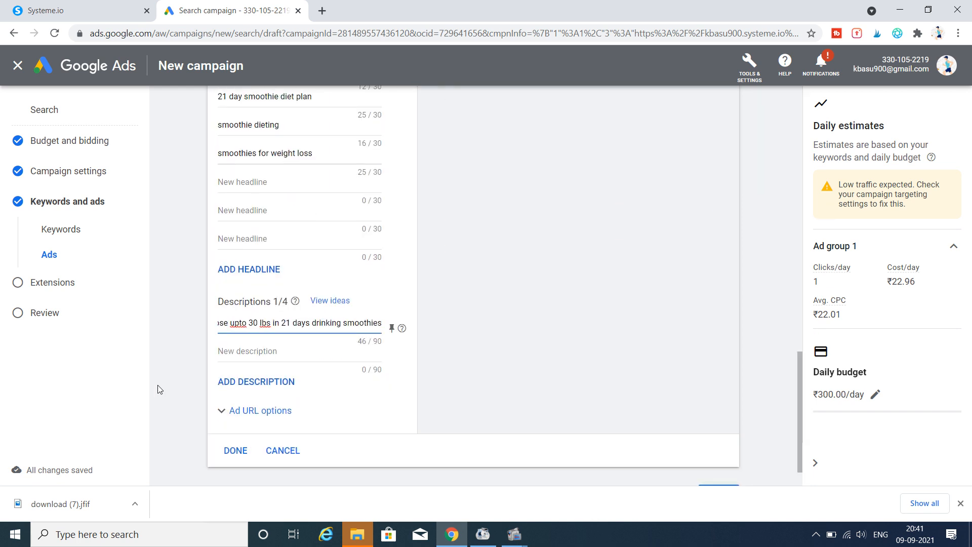
left_click(246, 351)
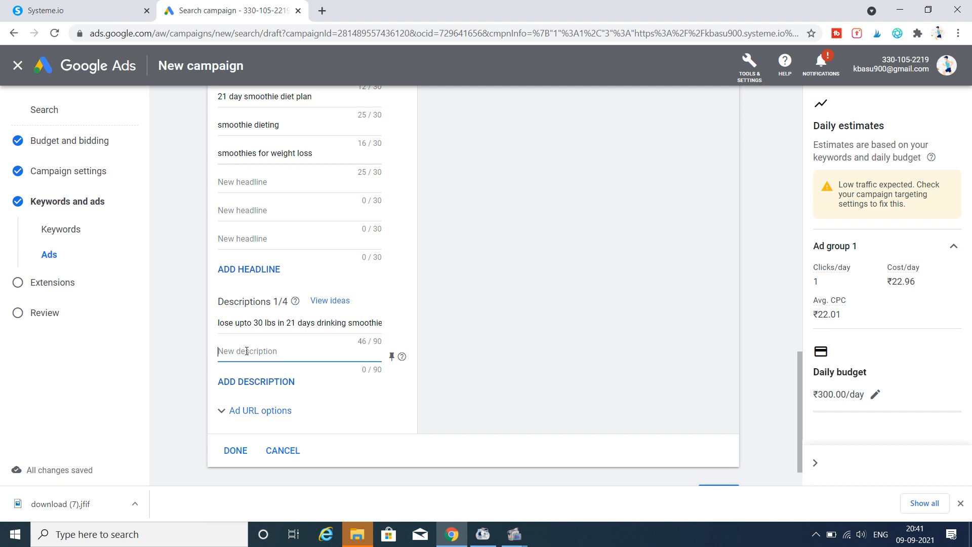
type("2 mo")
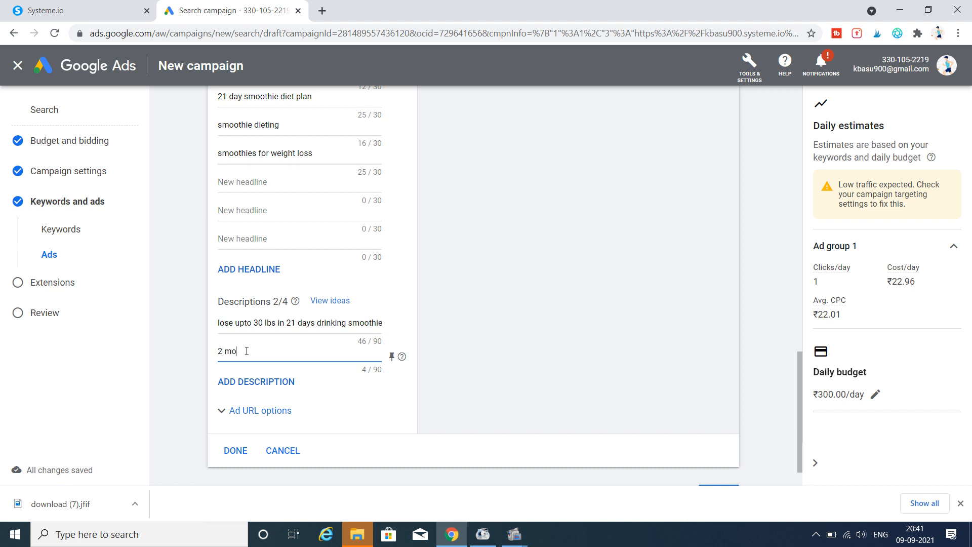
type("nths money back guarantee")
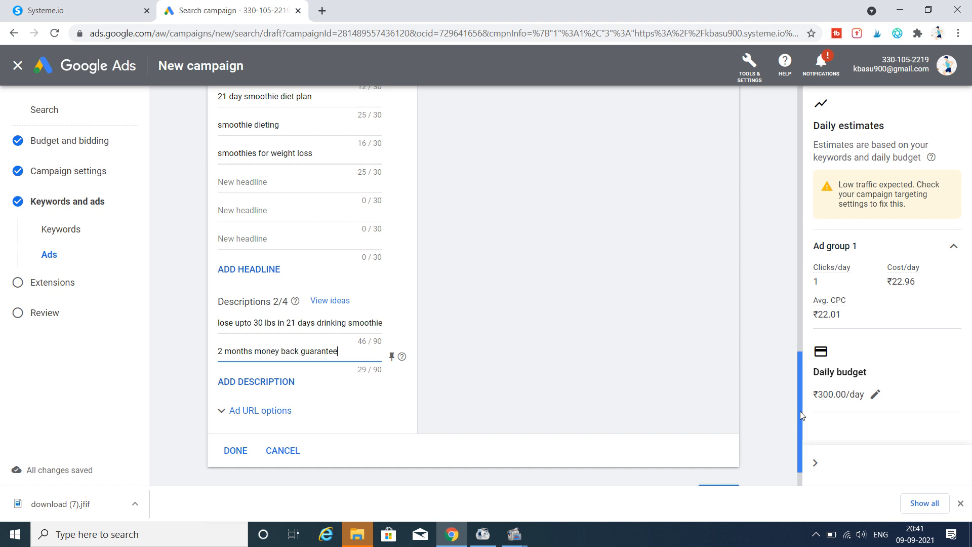
left_click_drag(800, 411, 791, 310)
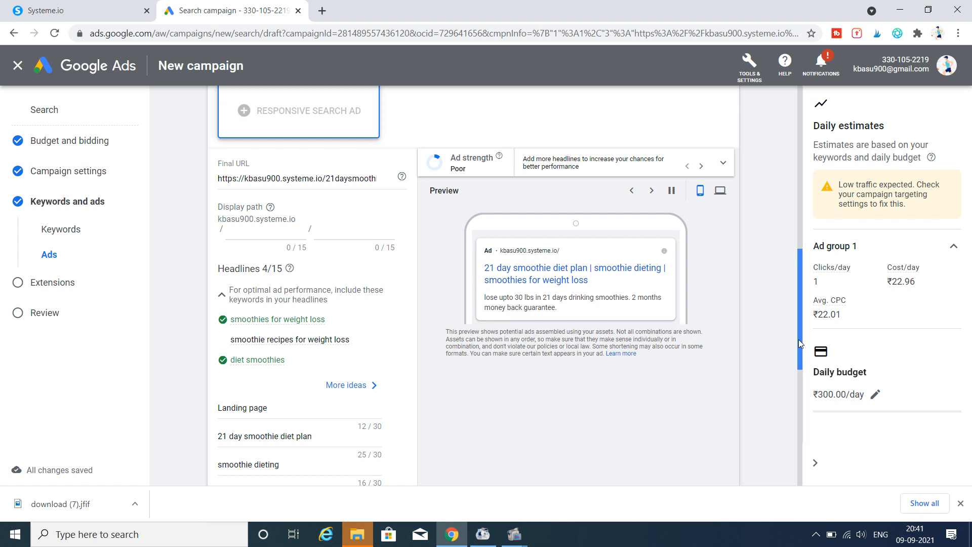
left_click_drag(798, 339, 793, 229)
- Continue from the ad to the extensions section, skip it without adding any extension, and go on to the campaign review
scroll(788, 281, "down", 14)
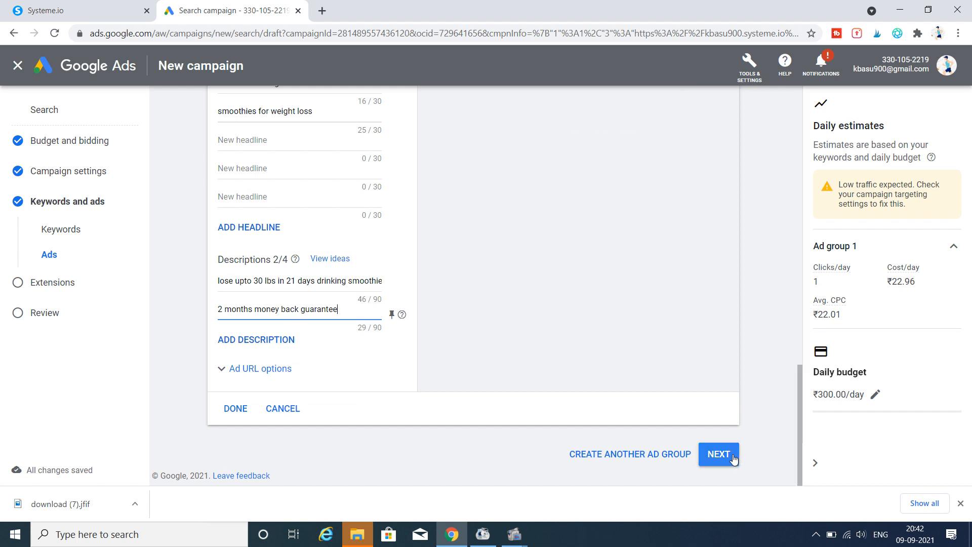
left_click(732, 458)
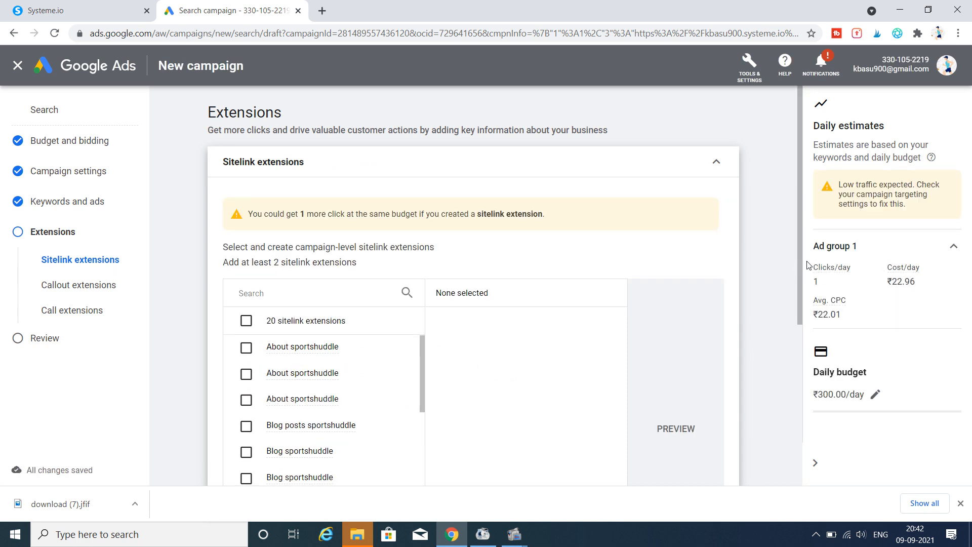
left_click_drag(801, 263, 778, 450)
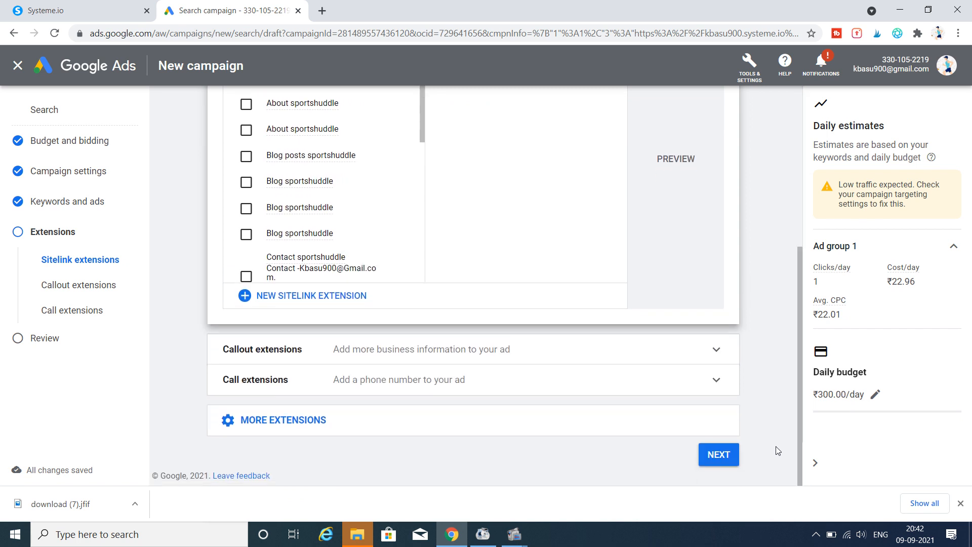
left_click(715, 455)
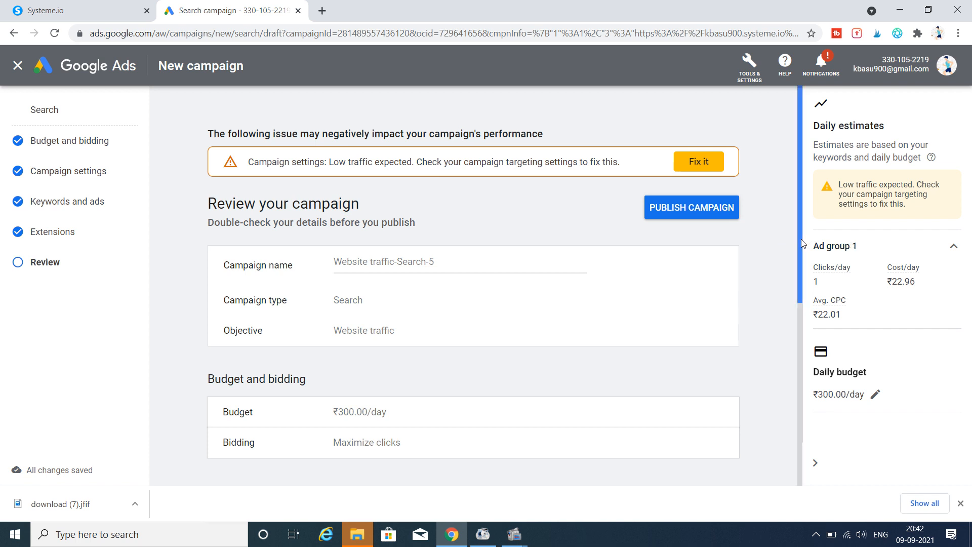
mouse_move(801, 240)
left_mouse_down()
mouse_move(802, 254)
mouse_move(803, 222)
left_mouse_up()
mouse_move(798, 224)
left_mouse_down()
mouse_move(797, 239)
mouse_move(797, 221)
left_mouse_up()
left_click_drag(797, 221, 763, 226)
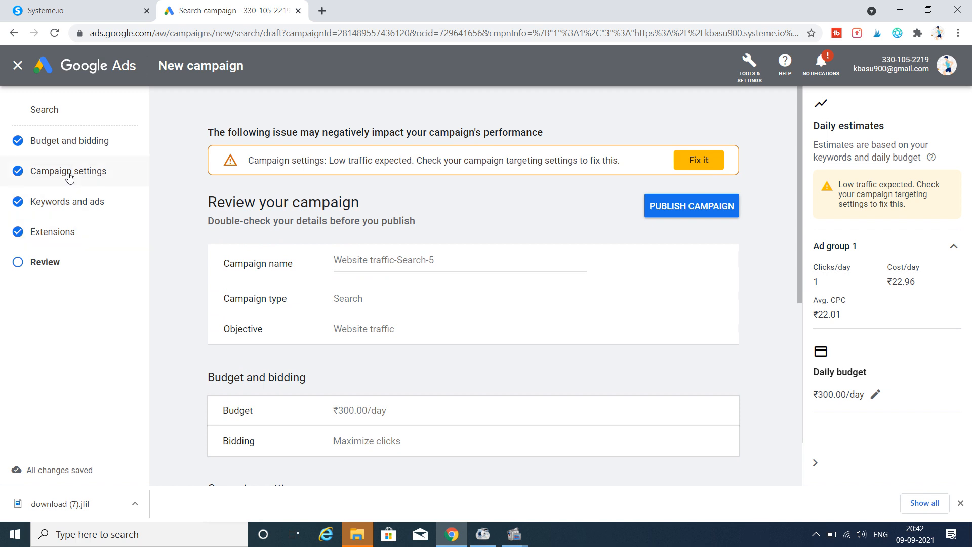
- Return to the budget and bidding settings and set the maximum CPC bid limit to ₹60
left_click(69, 147)
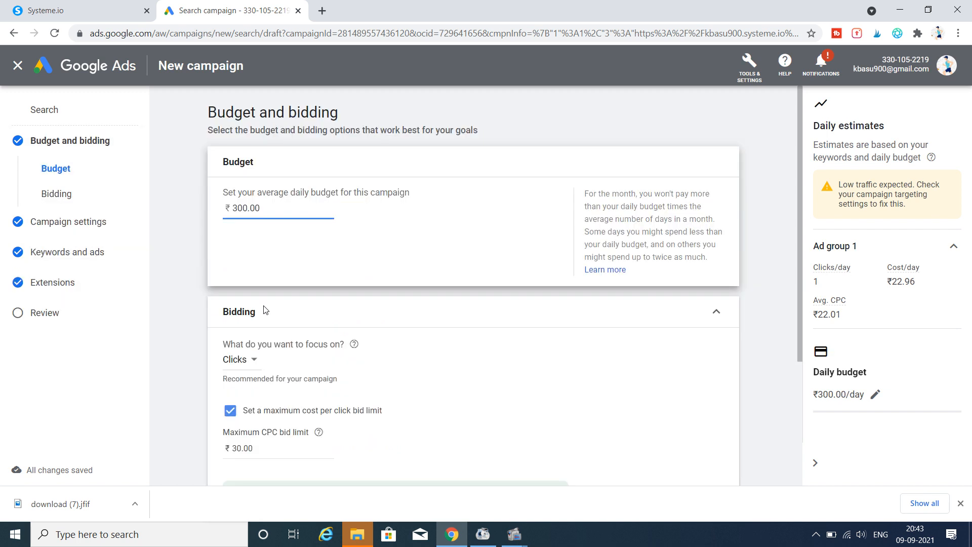
double_click(258, 448)
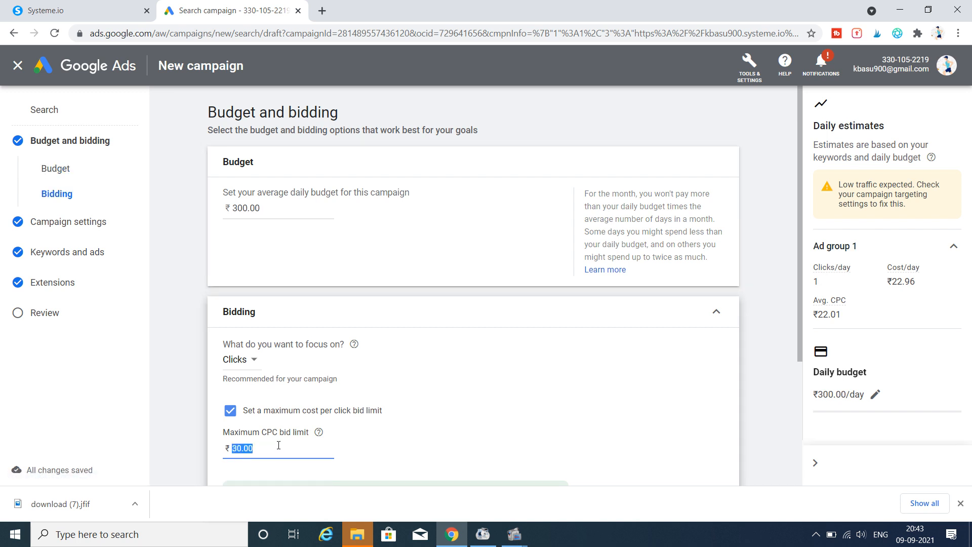
key("BackSpace")
type("60")
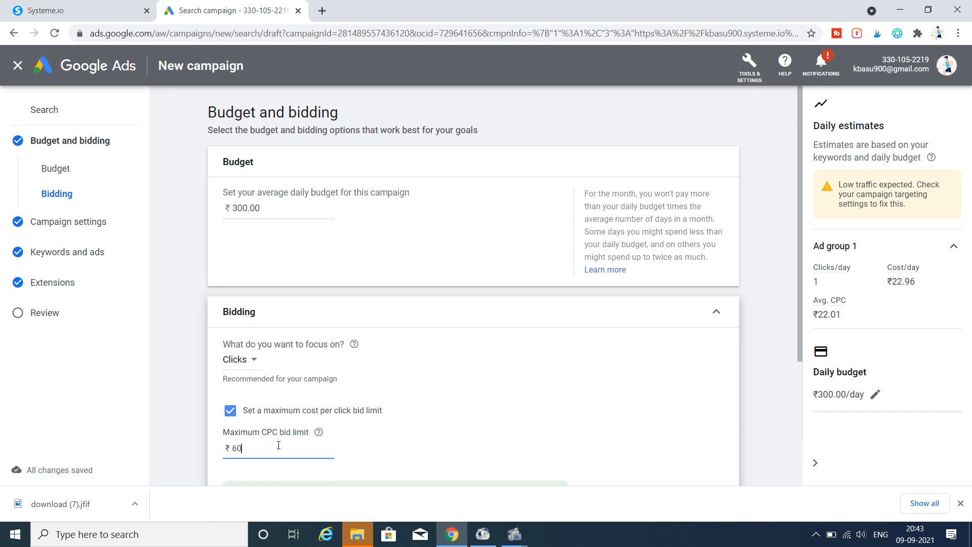
- Go back to the campaign review, check the summary, and publish the campaign
left_click(43, 314)
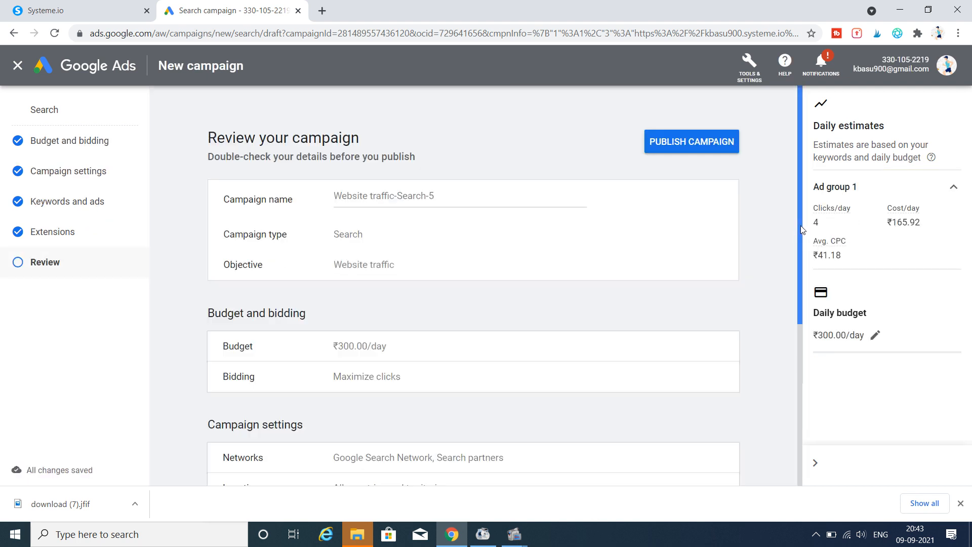
left_click_drag(800, 230, 800, 419)
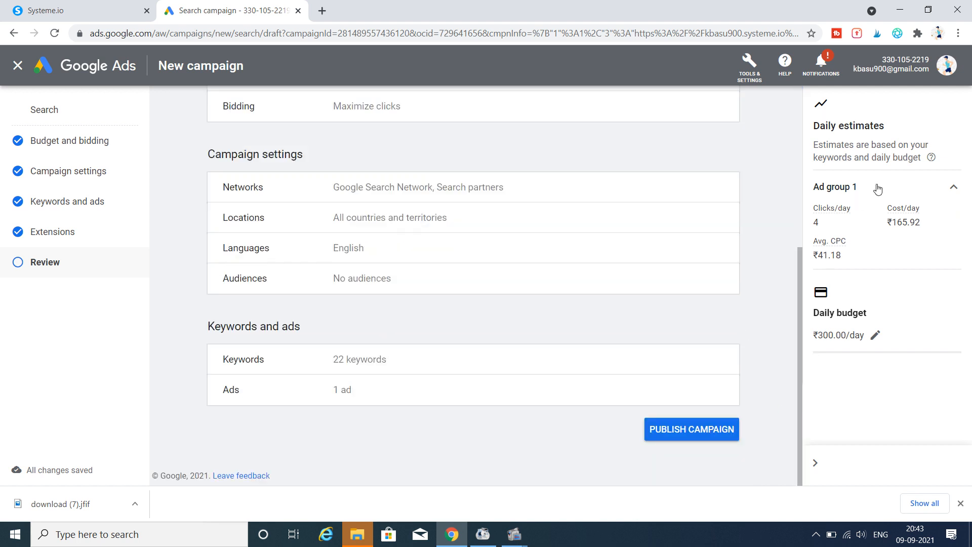
left_click(708, 437)
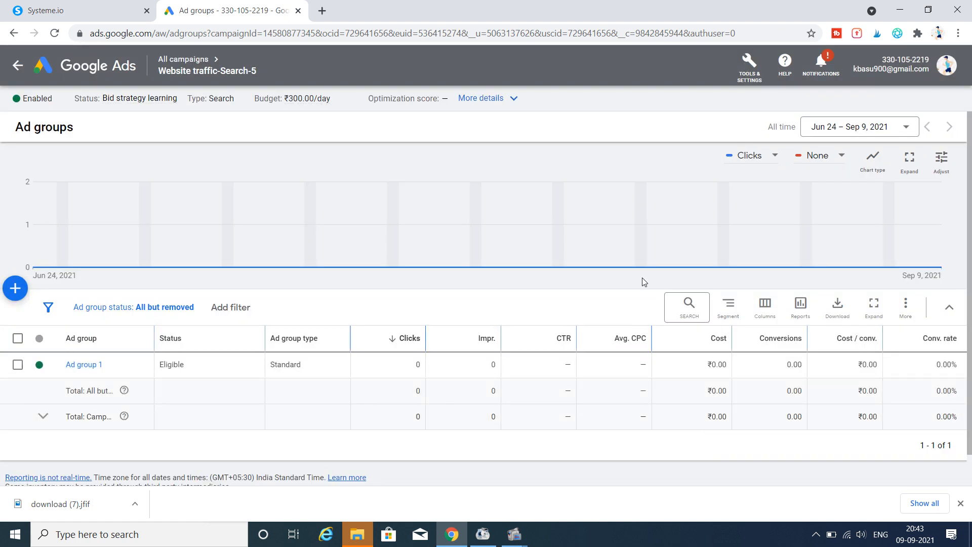
- Look over the published campaign's ad groups page and the 21 day smoothie diet funnel page in Systeme.io
mouse_move(969, 176)
left_mouse_down()
mouse_move(971, 240)
mouse_move(971, 171)
left_mouse_up()
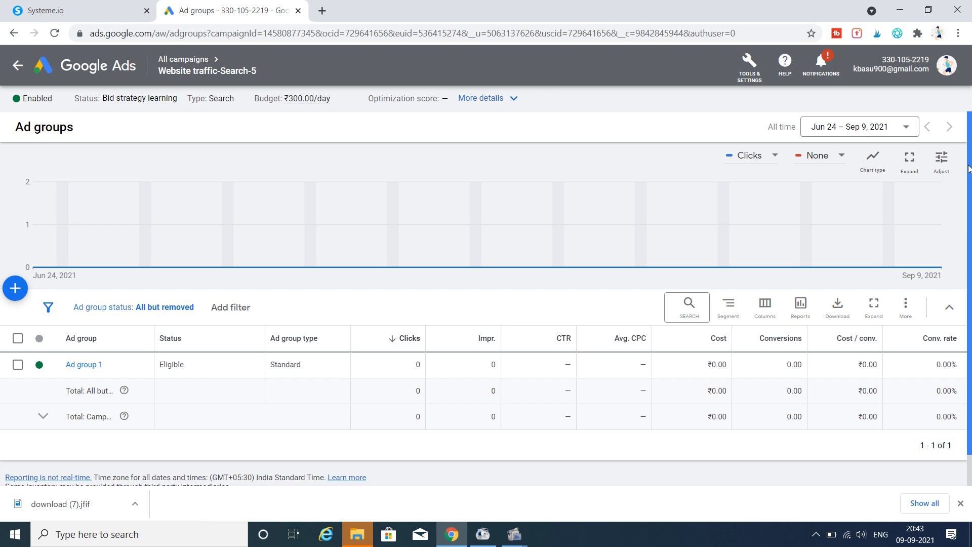
left_click_drag(969, 172, 965, 232)
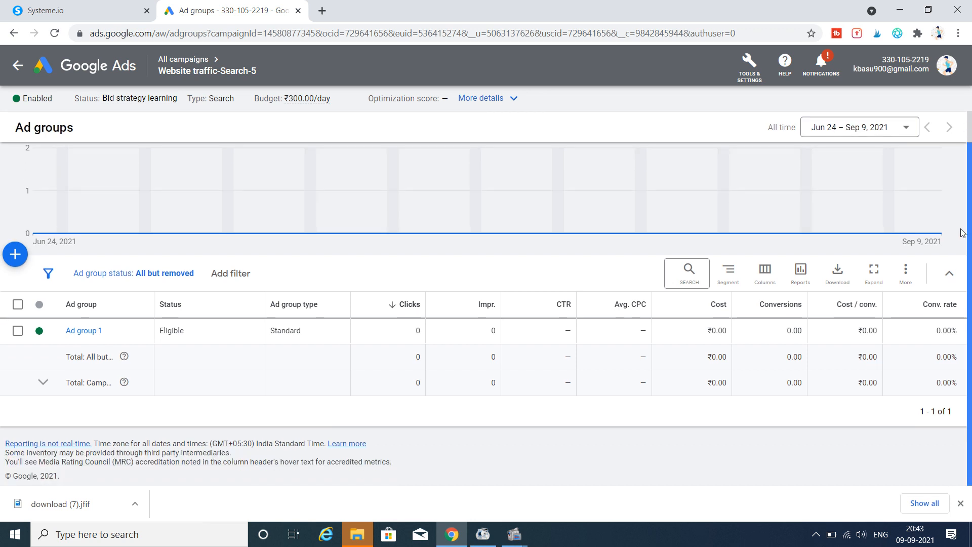
left_click_drag(964, 197, 967, 156)
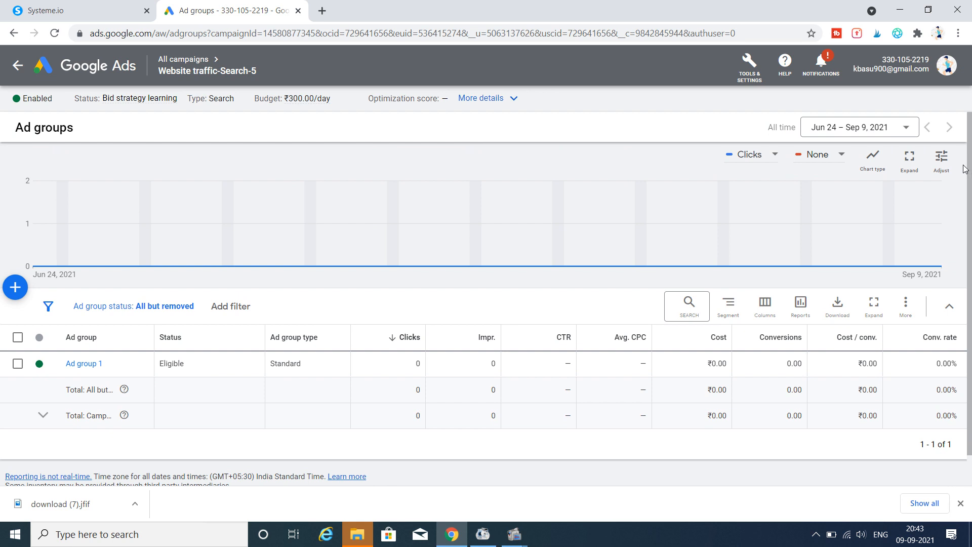
left_click_drag(968, 167, 970, 228)
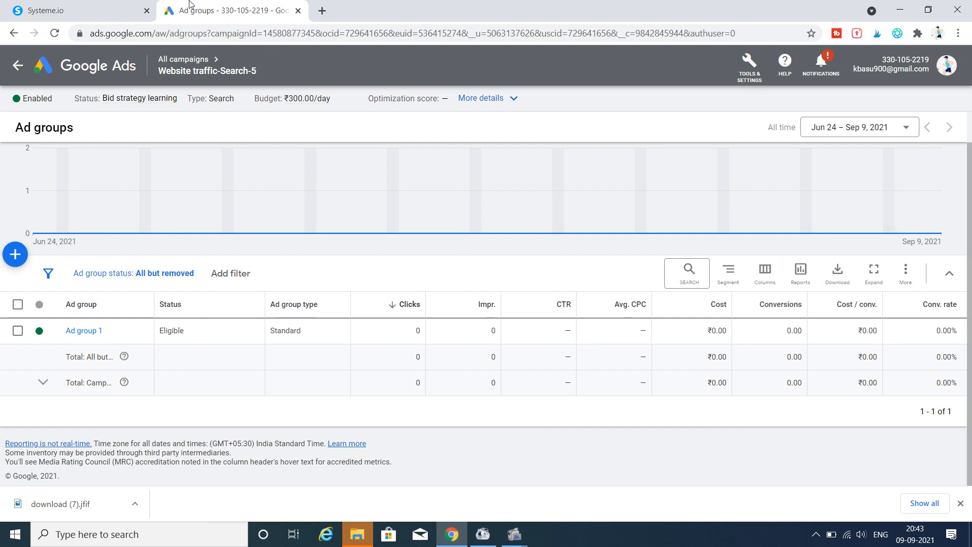
left_click(93, 7)
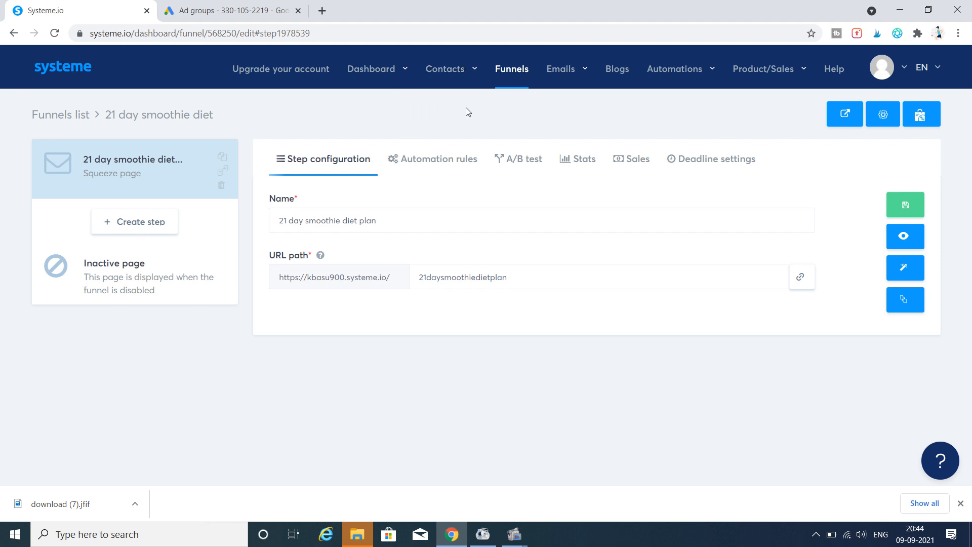
left_click(277, 9)
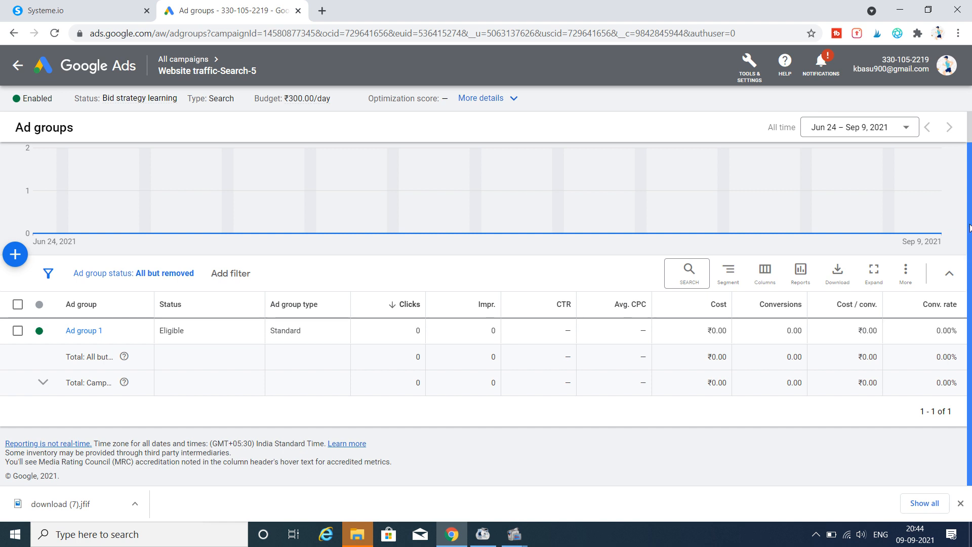
mouse_move(514, 534)
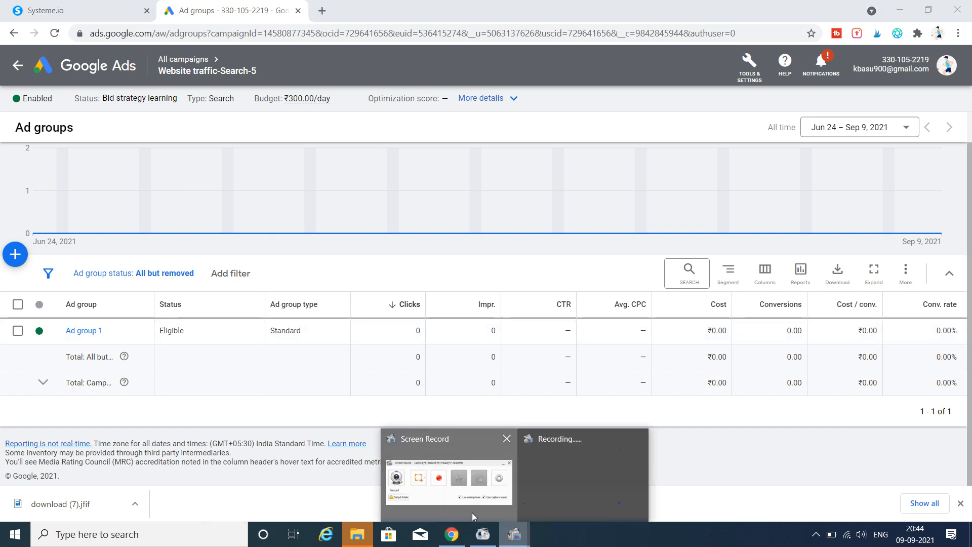